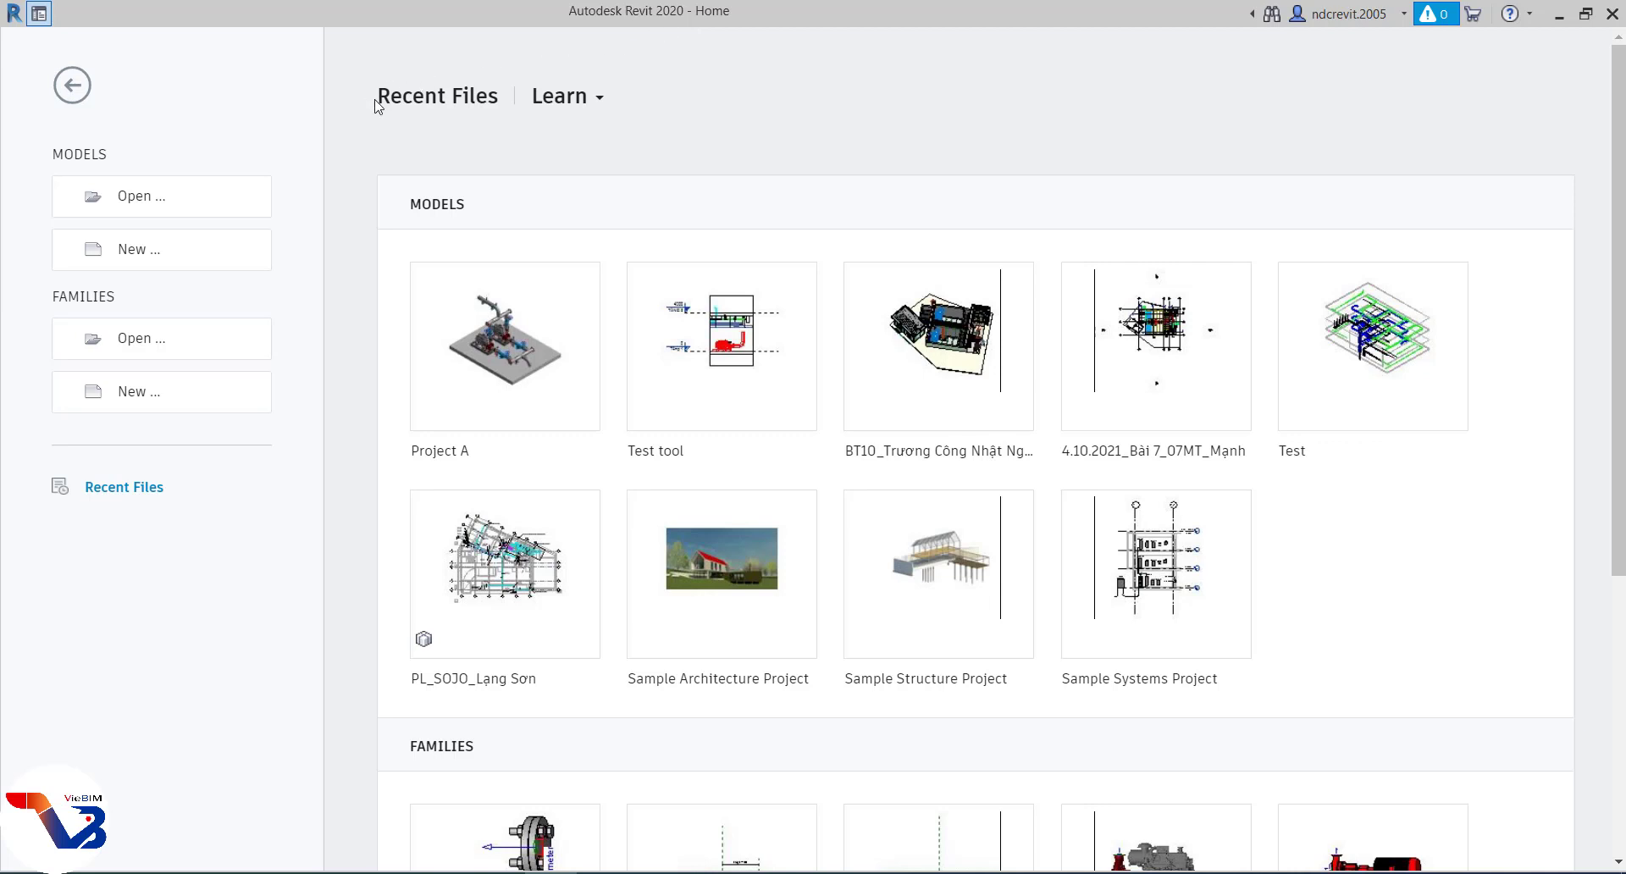
- Highlight the Recent Files and Learn headings and the MODELS and FAMILIES section labels
{"action": "mouse_move", "coordinate": [500, 98]}
{"action": "left_mouse_down"}
{"action": "mouse_move", "coordinate": [412, 98]}
{"action": "mouse_move", "coordinate": [479, 102]}
{"action": "left_mouse_up"}
{"action": "left_click", "coordinate": [479, 102]}
{"action": "left_click_drag", "start_coordinate": [529, 104], "coordinate": [617, 98]}
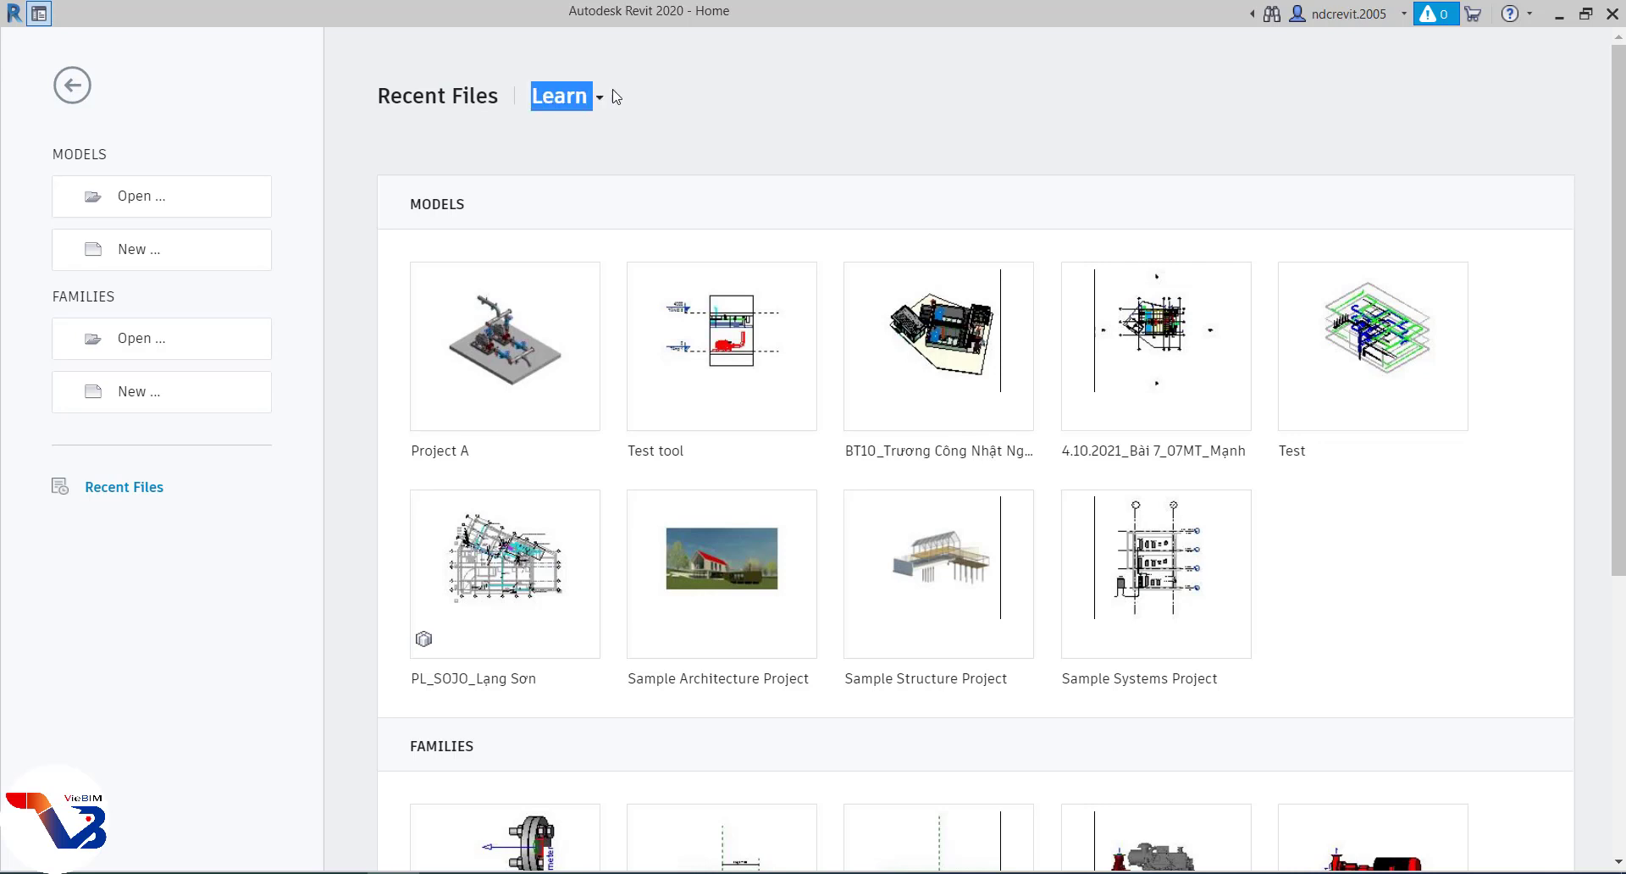
{"action": "left_click", "coordinate": [618, 98]}
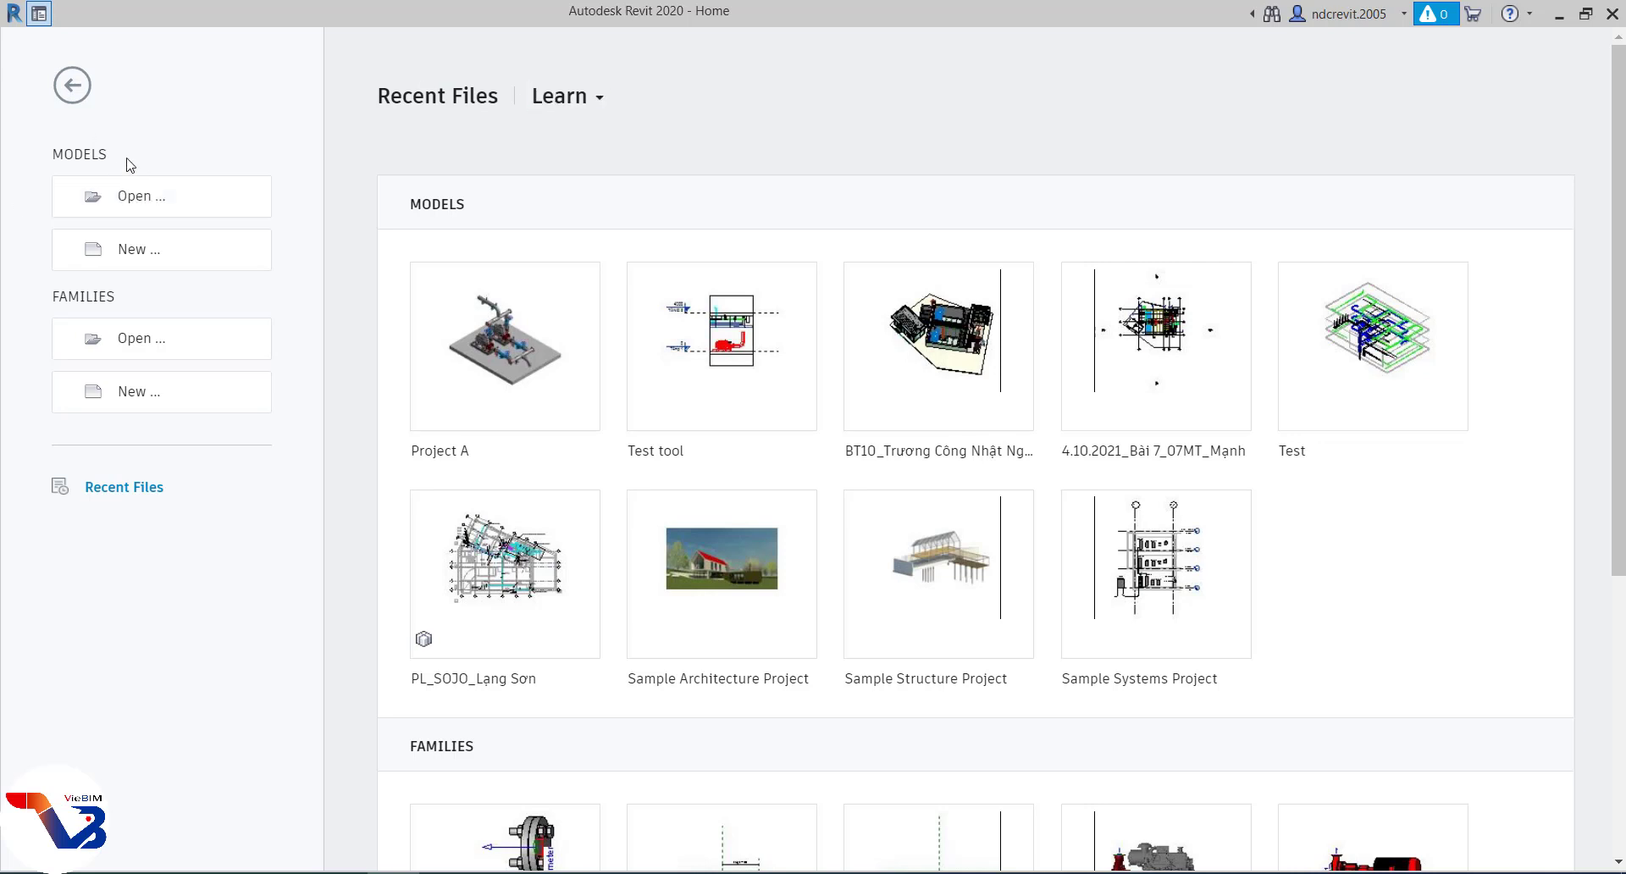
{"action": "left_click_drag", "start_coordinate": [117, 160], "coordinate": [46, 160]}
{"action": "left_click_drag", "start_coordinate": [115, 297], "coordinate": [47, 310]}
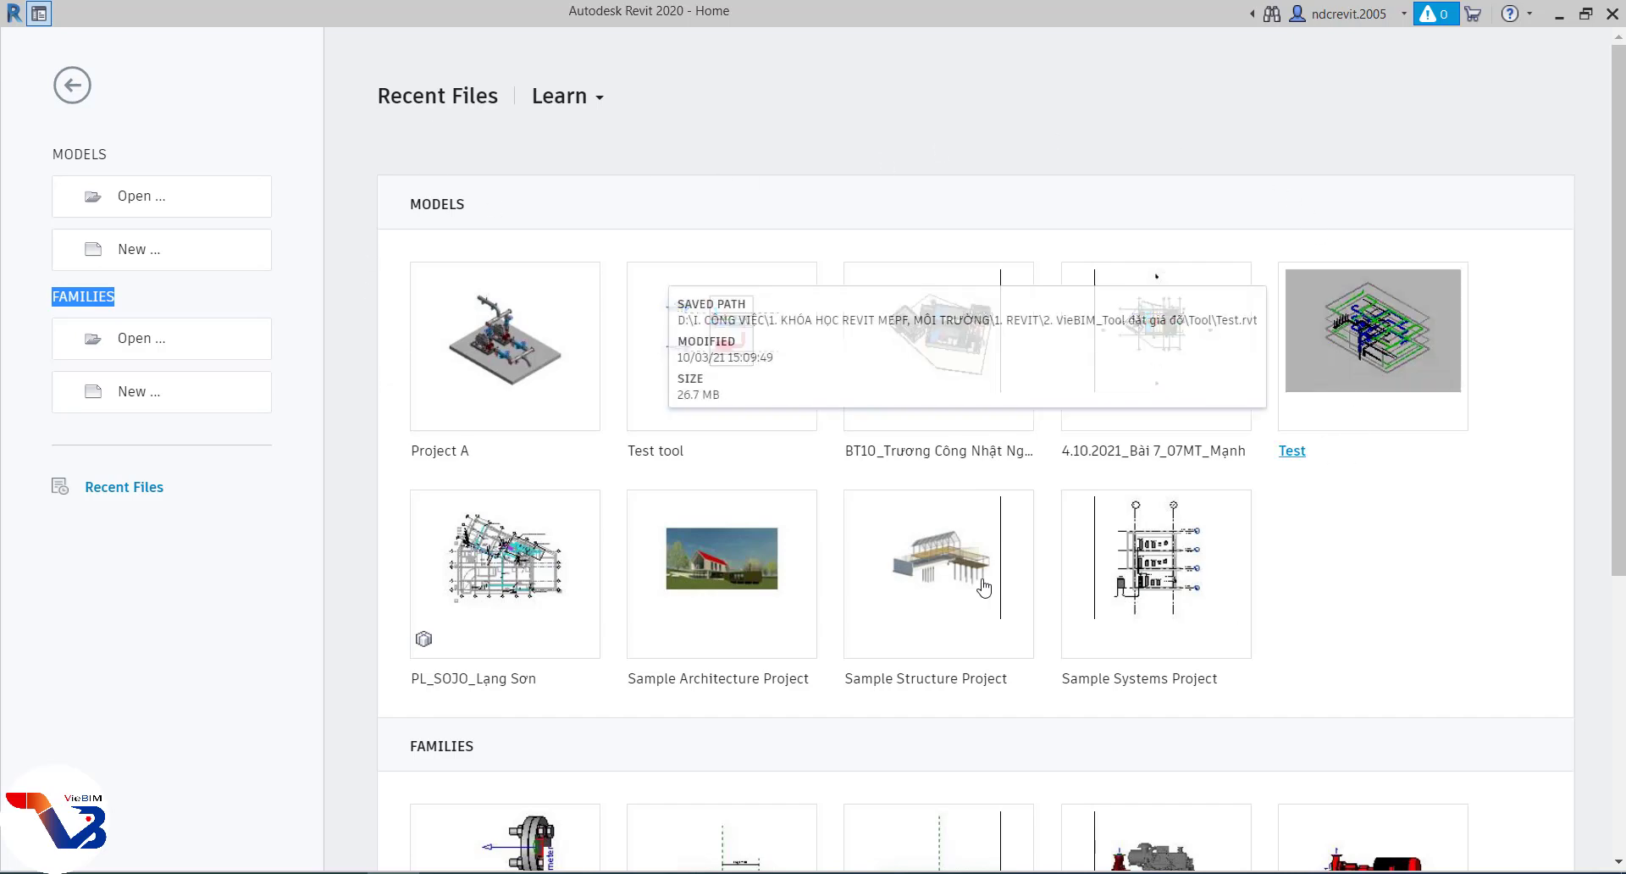
- Scroll down to the FAMILIES section, showing all six families through VieBIM_PPR_Tee
{"action": "scroll", "coordinate": [896, 586], "scroll_direction": "down", "scroll_amount": 3}
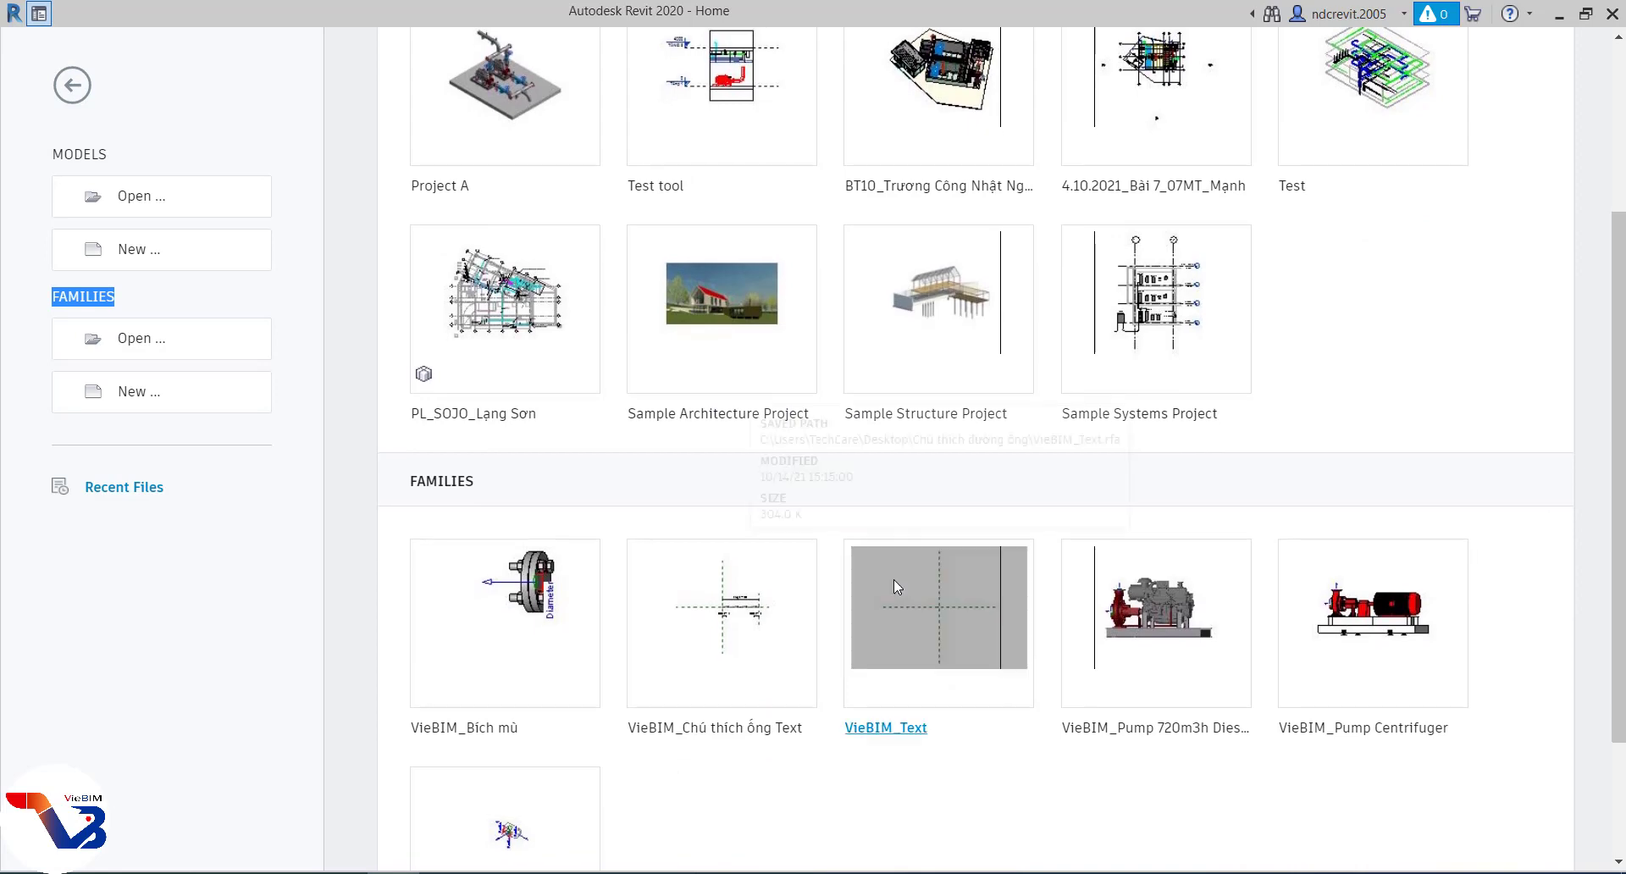
{"action": "scroll", "coordinate": [893, 583], "scroll_direction": "up", "scroll_amount": 3}
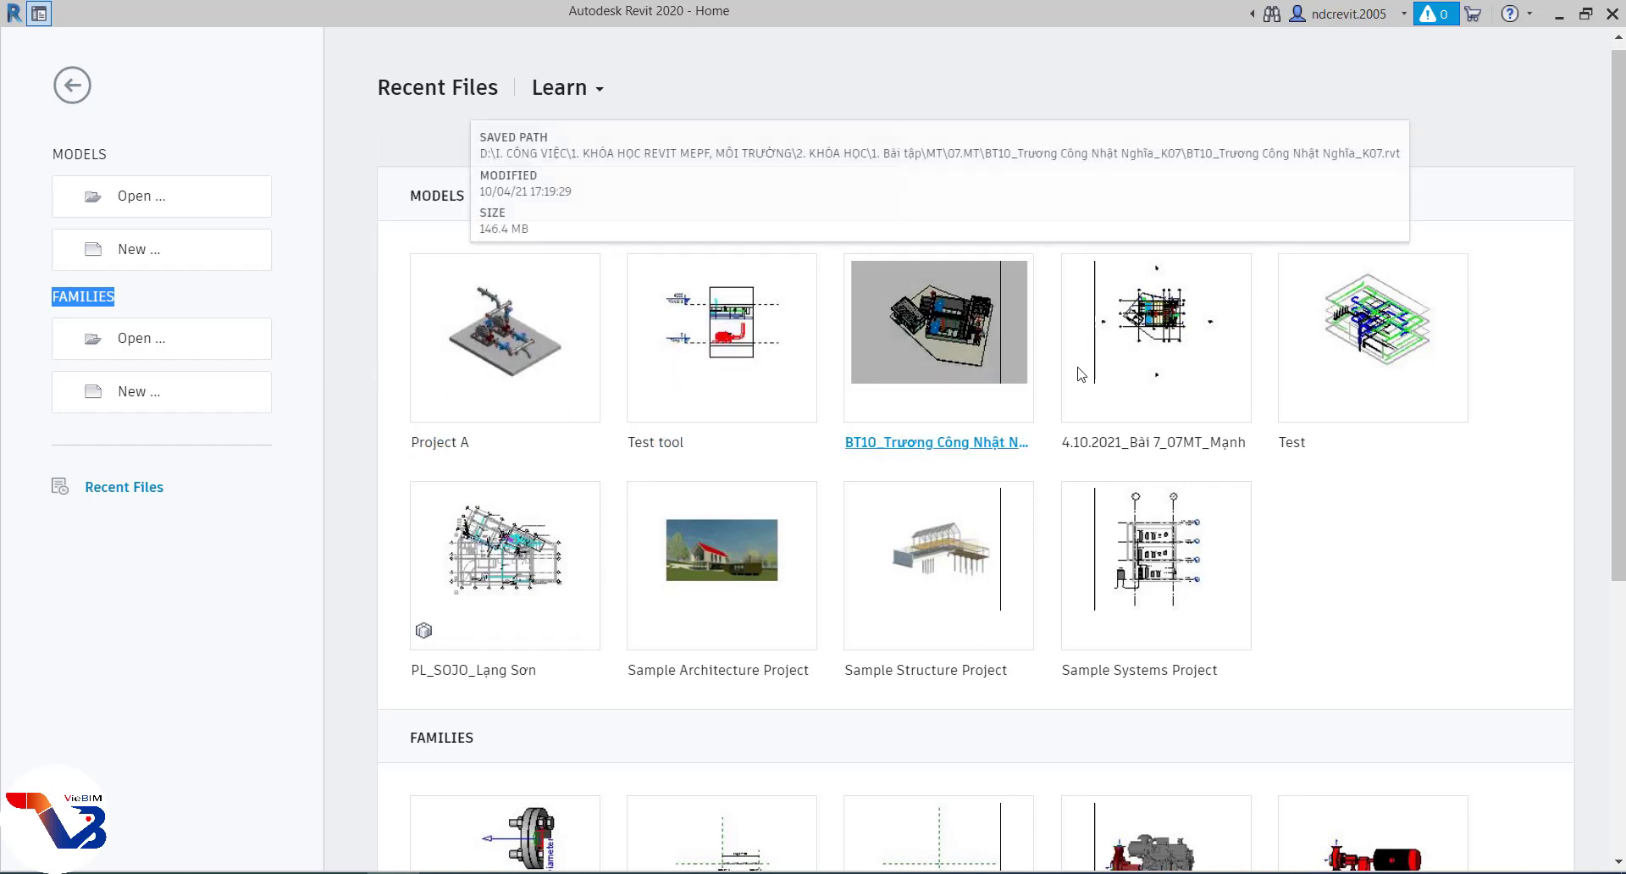
{"action": "scroll", "coordinate": [701, 461], "scroll_direction": "down", "scroll_amount": 2}
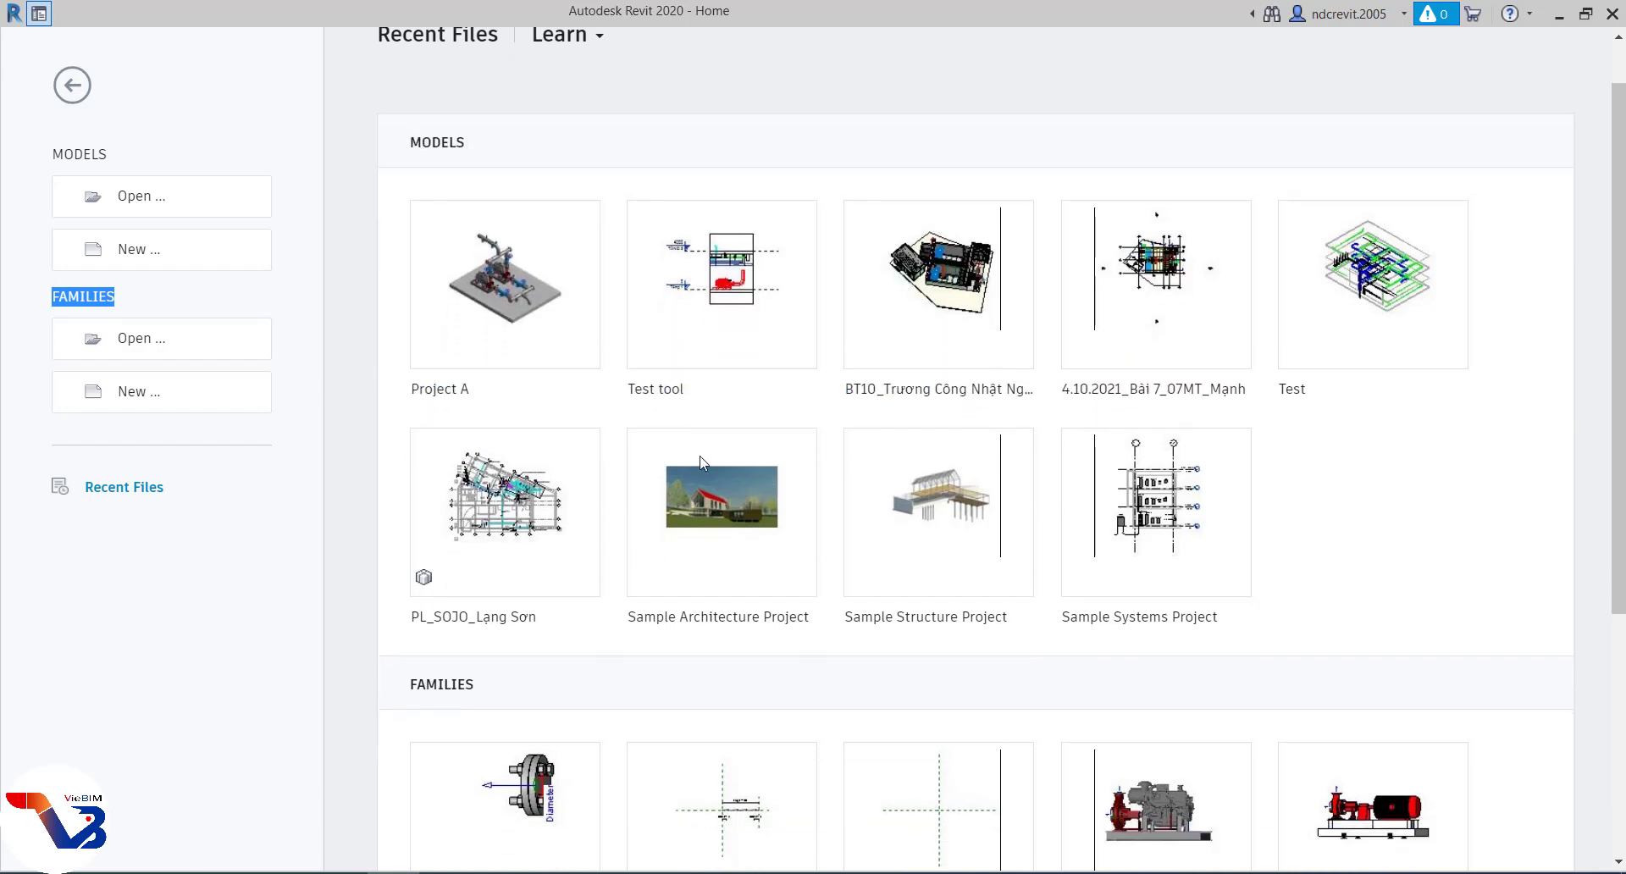
{"action": "scroll", "coordinate": [644, 407], "scroll_direction": "down", "scroll_amount": 1}
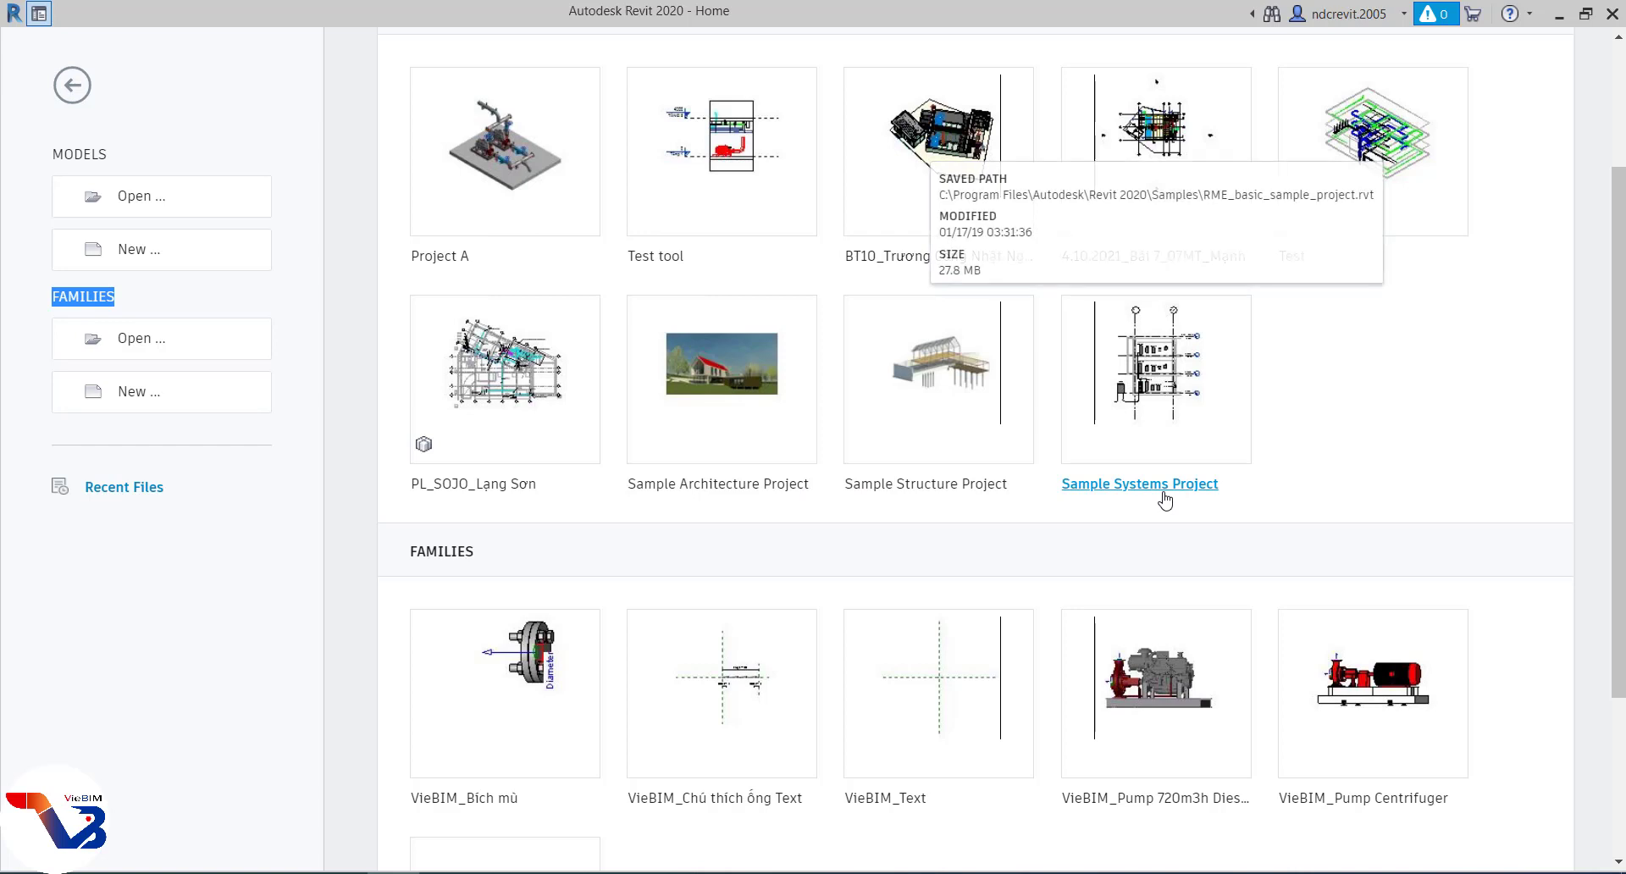
{"action": "scroll", "coordinate": [927, 579], "scroll_direction": "down", "scroll_amount": 3}
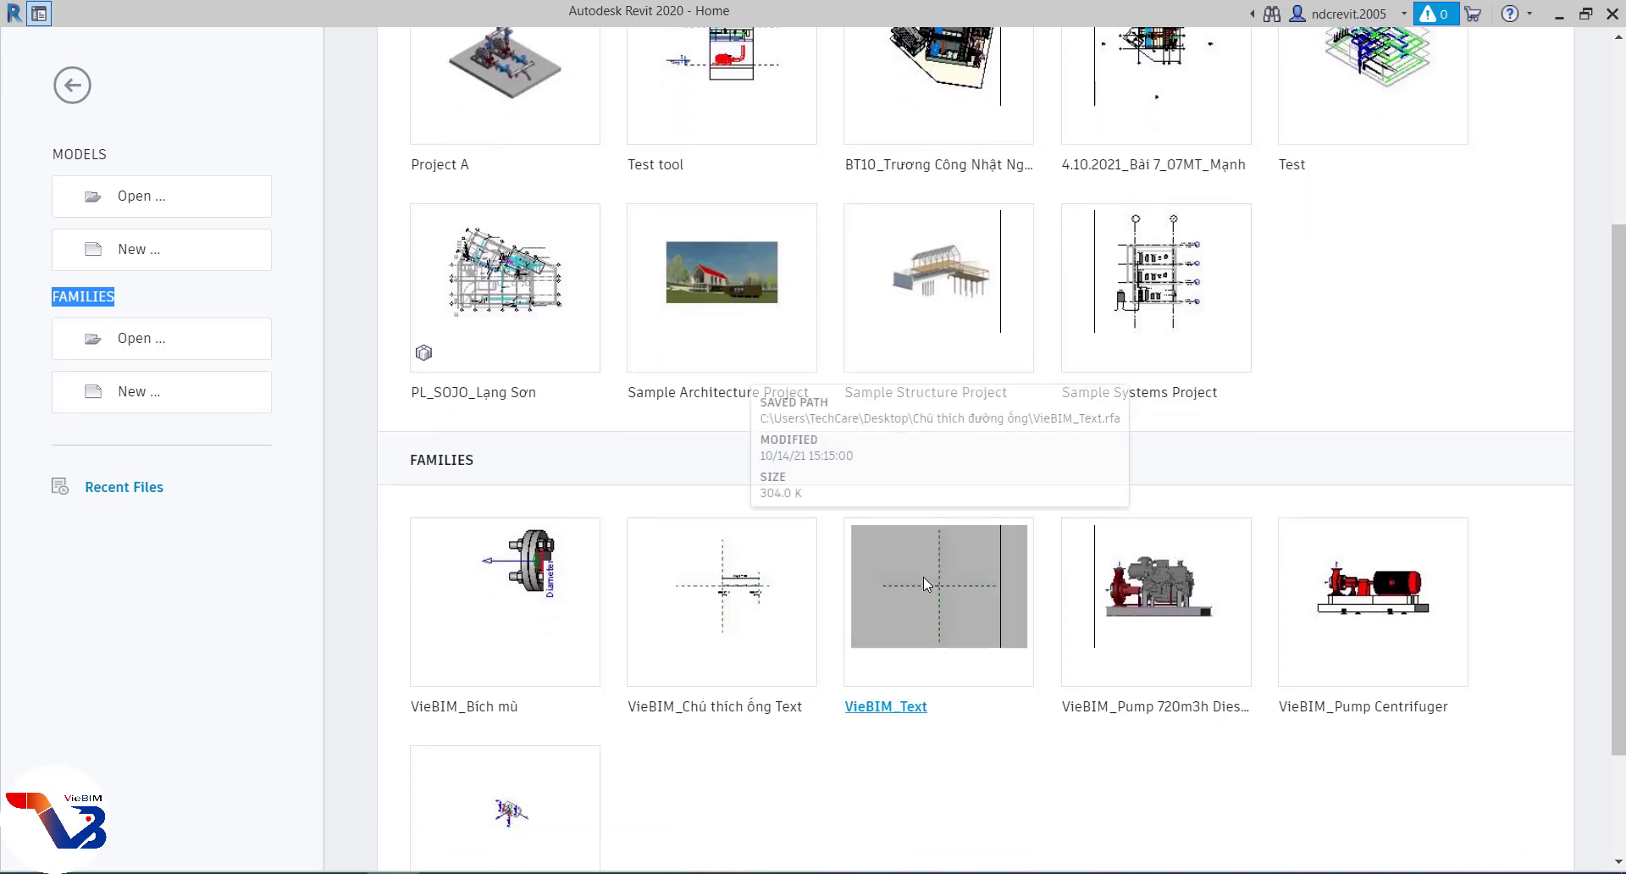
{"action": "scroll", "coordinate": [924, 580], "scroll_direction": "down", "scroll_amount": 3}
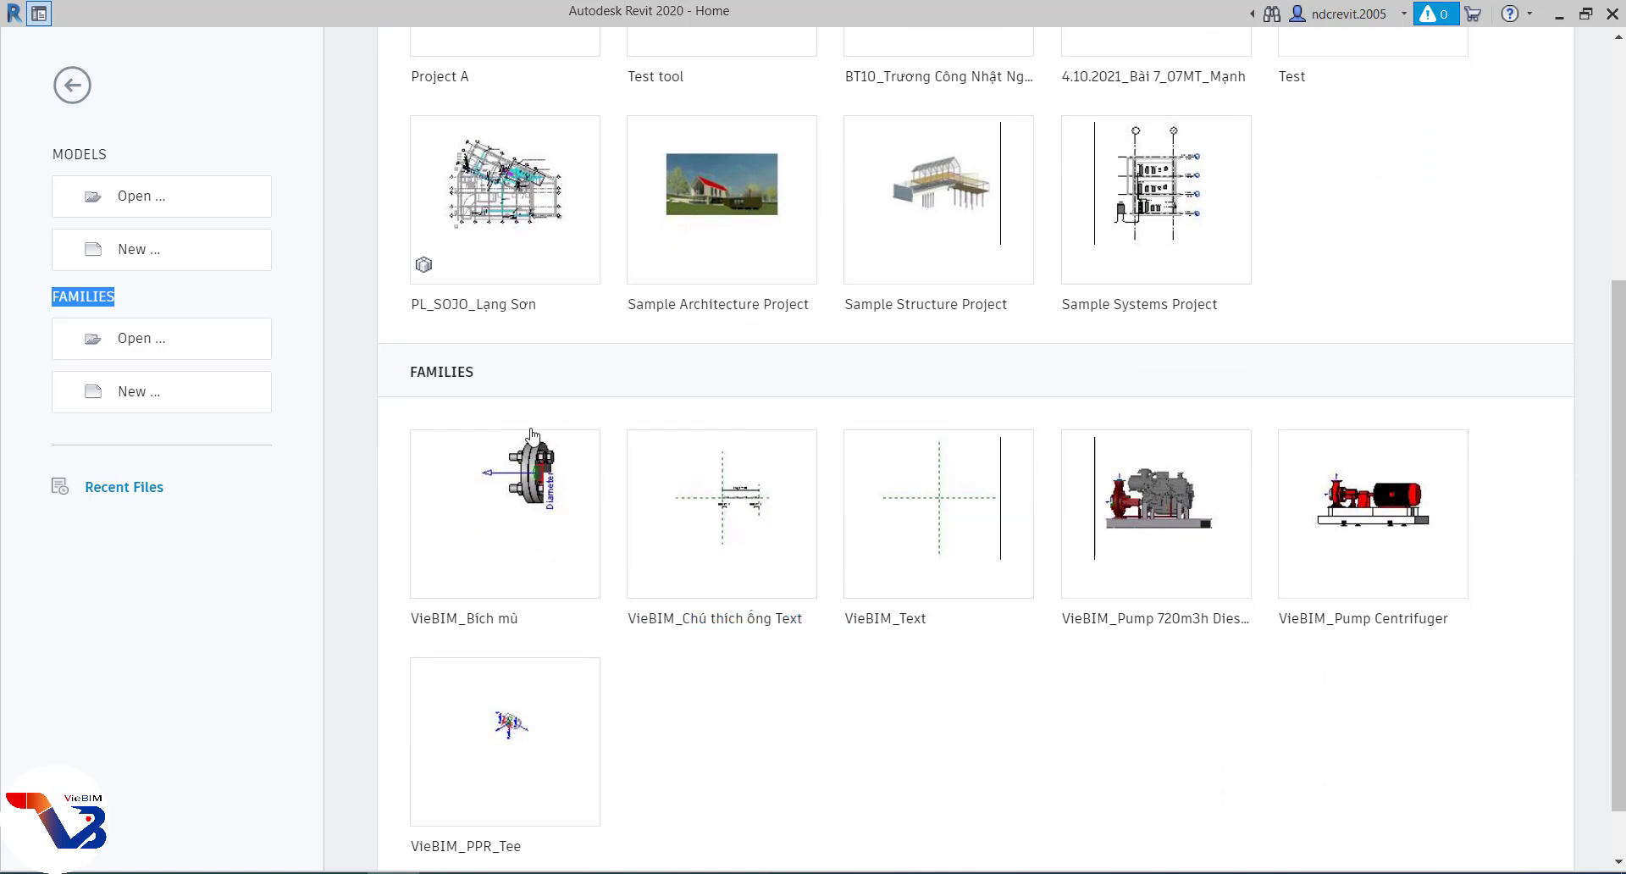
{"action": "left_click_drag", "start_coordinate": [475, 374], "coordinate": [407, 377]}
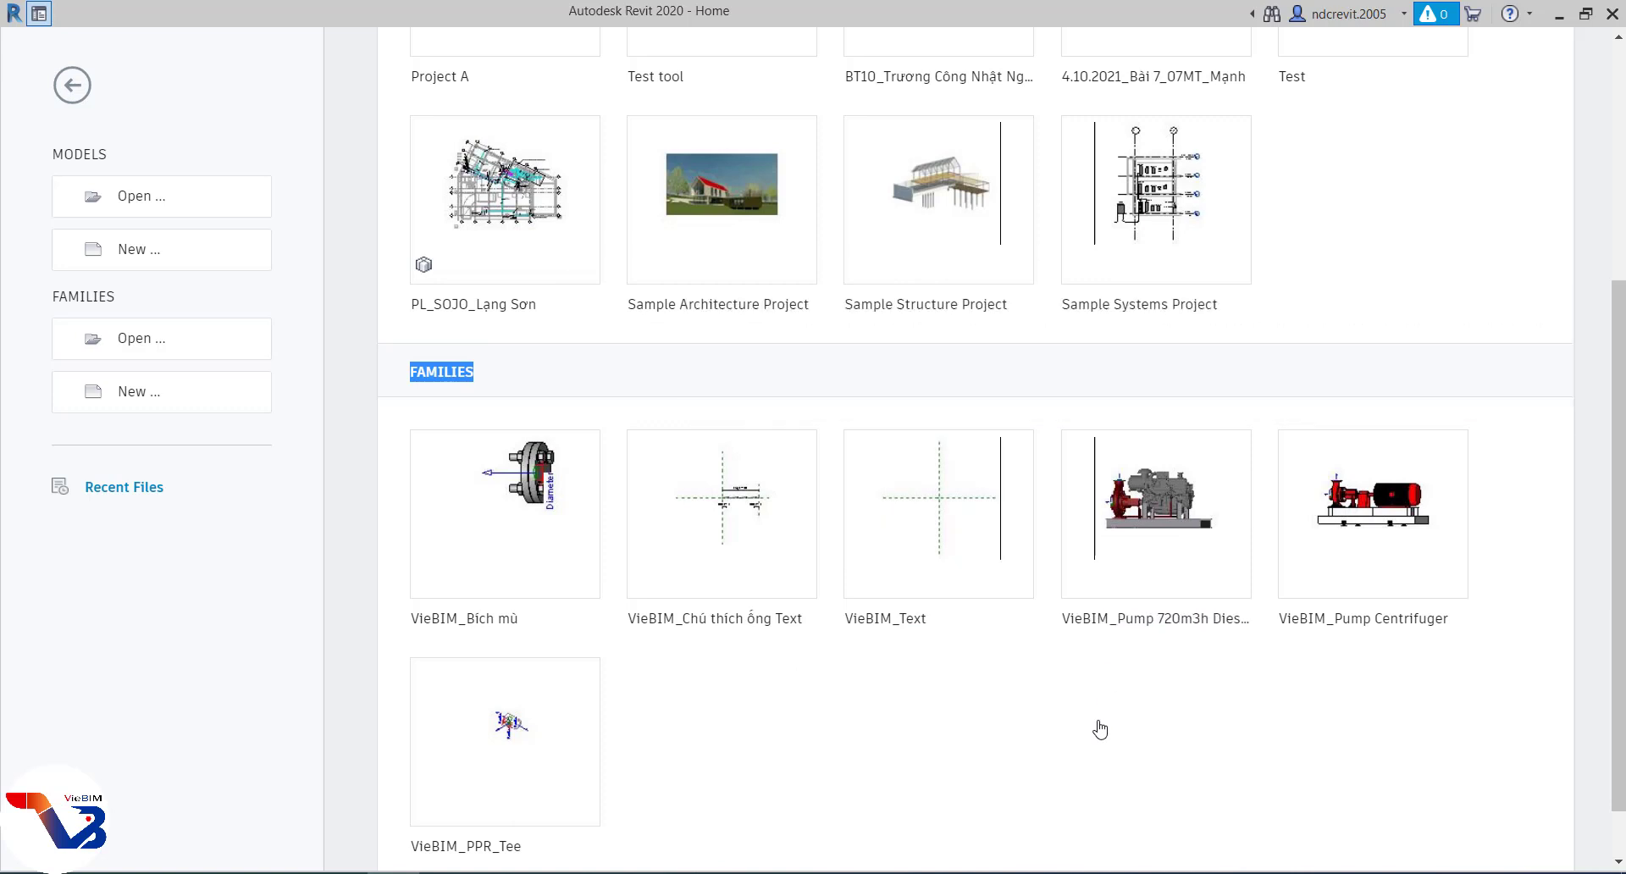
- Scroll back up to the Recent Files | Learn header and the nine recent models, including Project A
{"action": "scroll", "coordinate": [1100, 730], "scroll_direction": "up", "scroll_amount": 1}
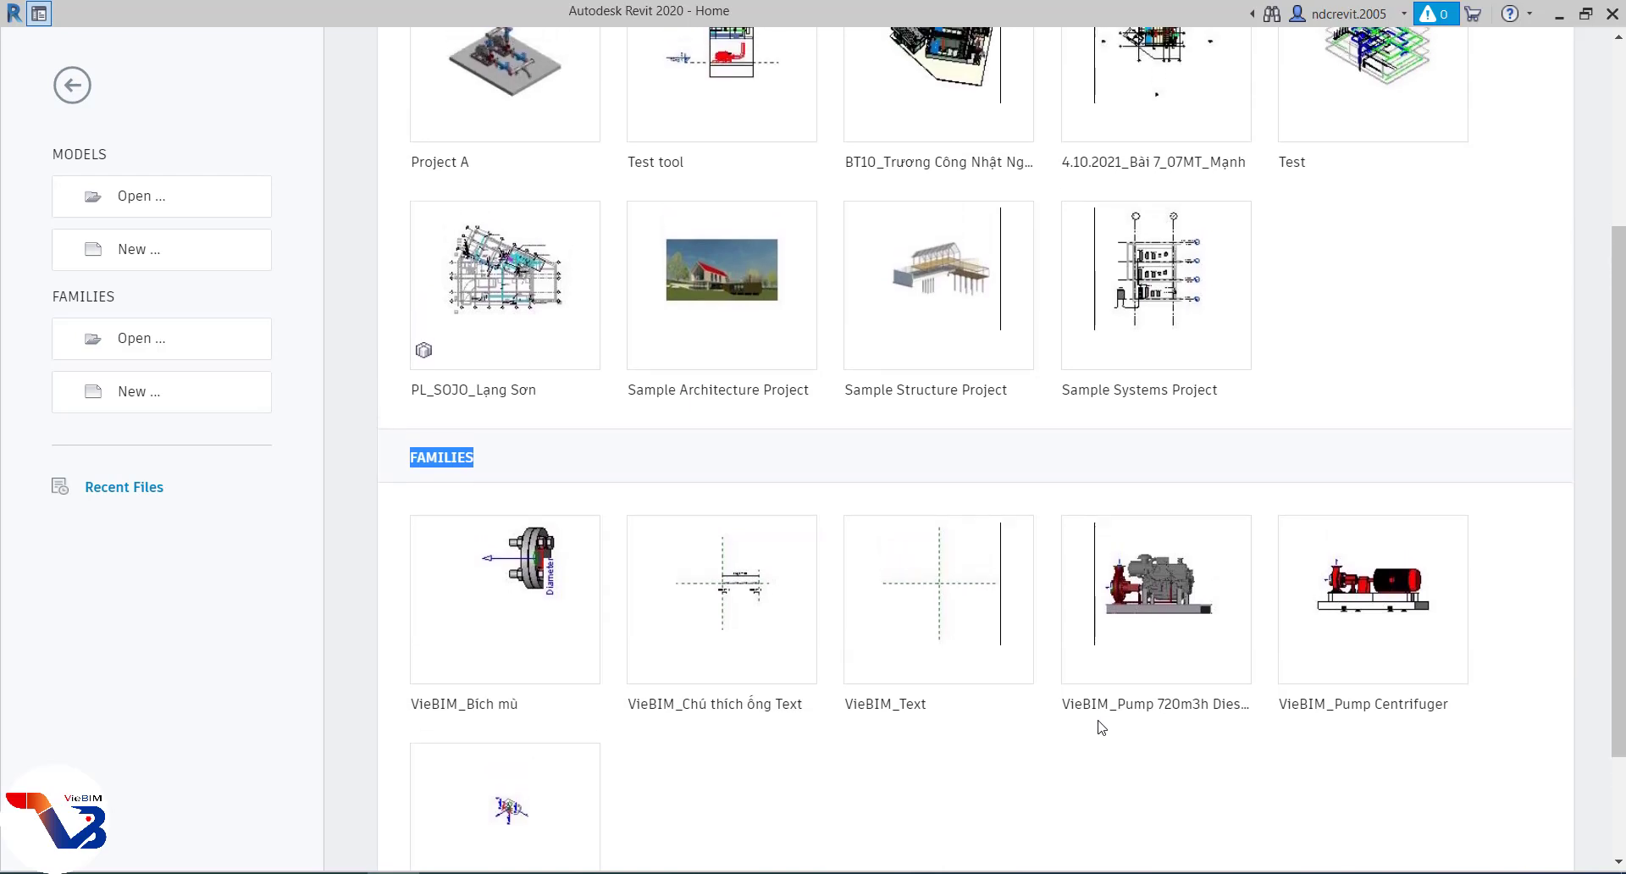
{"action": "scroll", "coordinate": [1101, 728], "scroll_direction": "up", "scroll_amount": 3}
{"action": "scroll", "coordinate": [1102, 729], "scroll_direction": "up", "scroll_amount": 1}
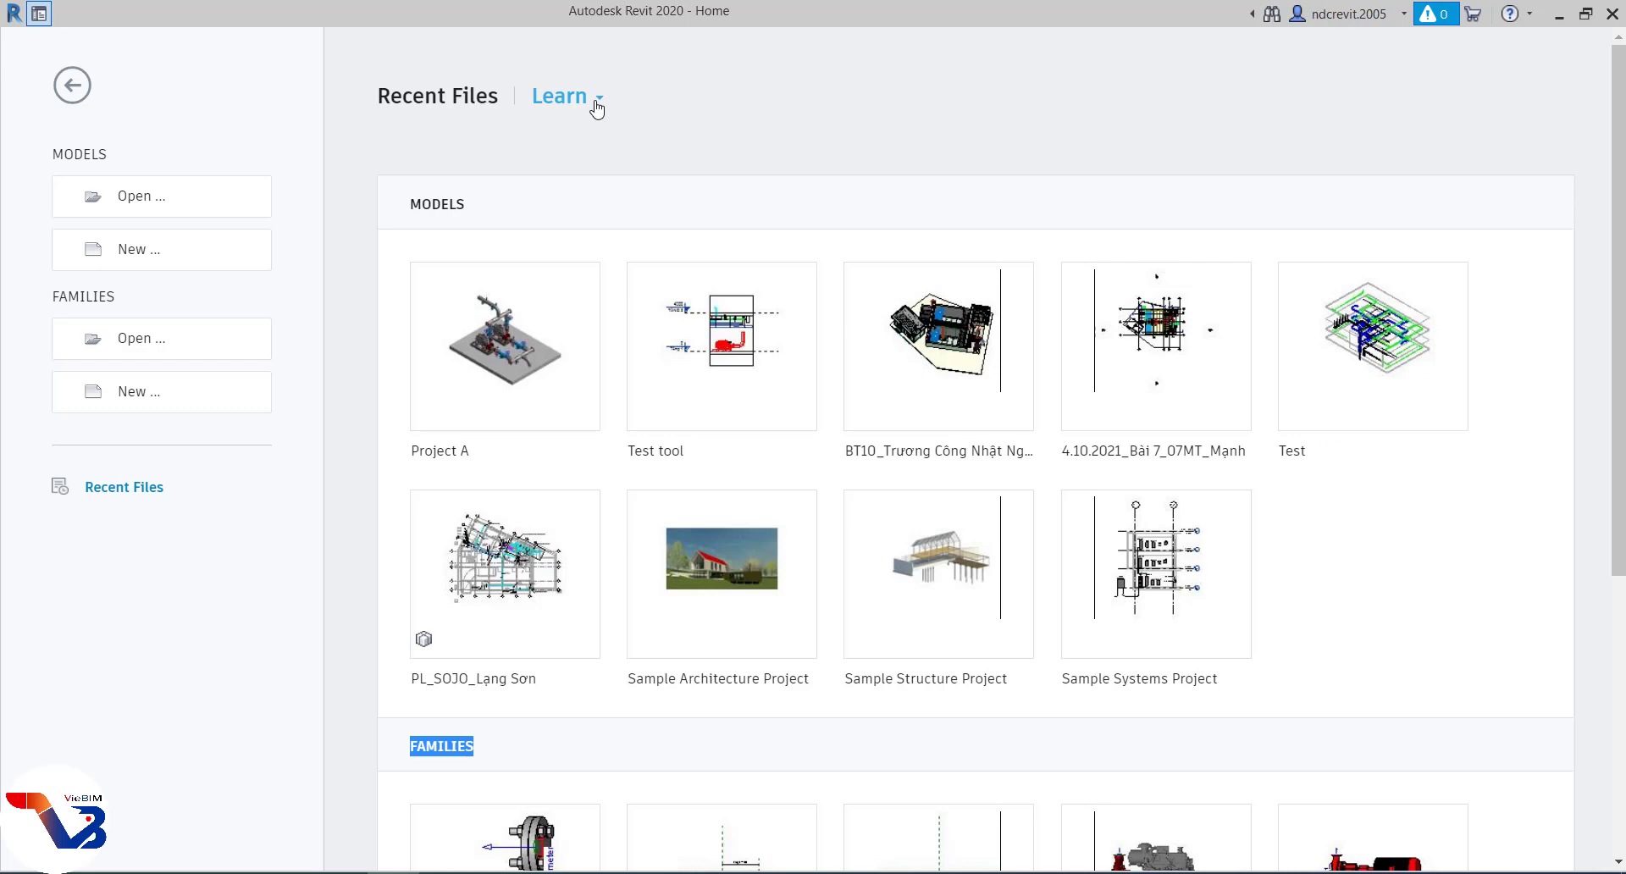
{"action": "left_click", "coordinate": [597, 103]}
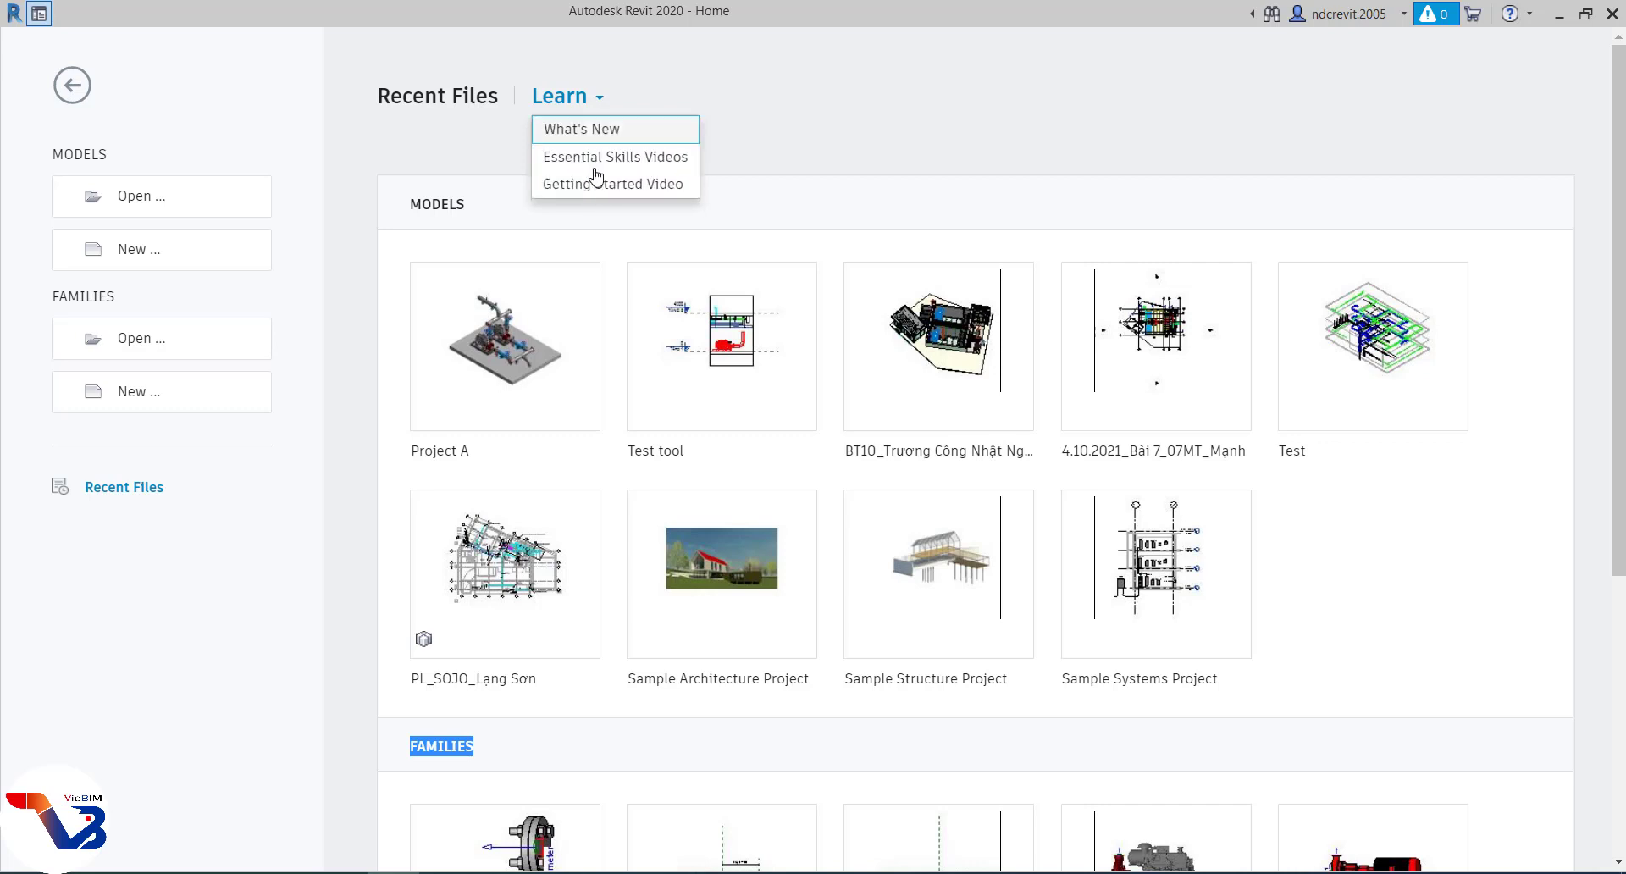
{"action": "left_click", "coordinate": [489, 163]}
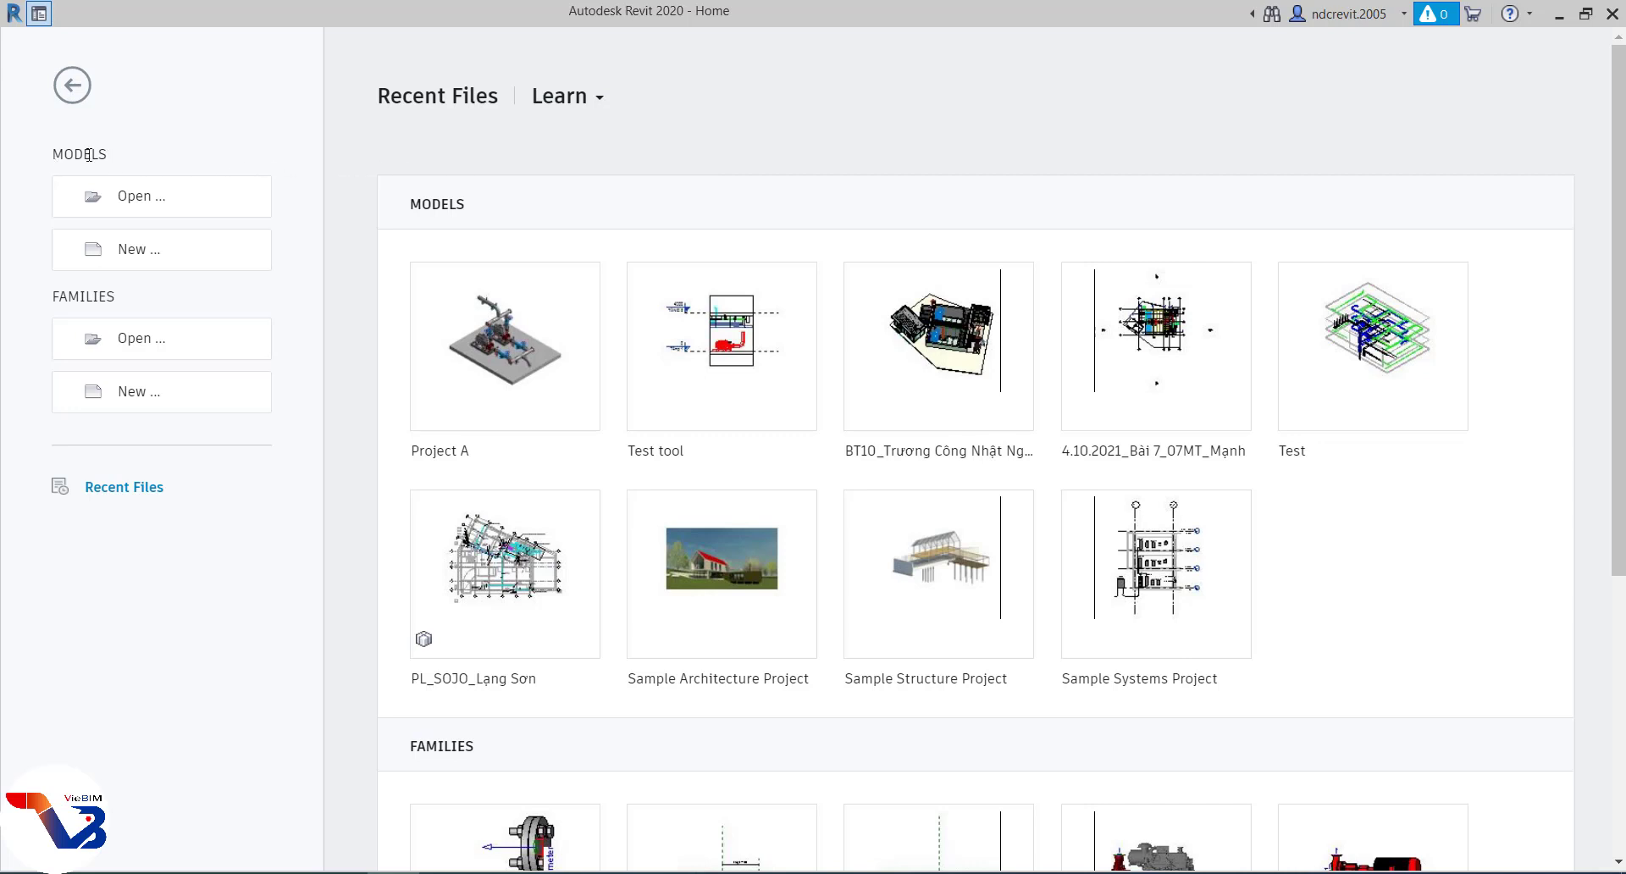
{"action": "left_click_drag", "start_coordinate": [53, 155], "coordinate": [104, 156]}
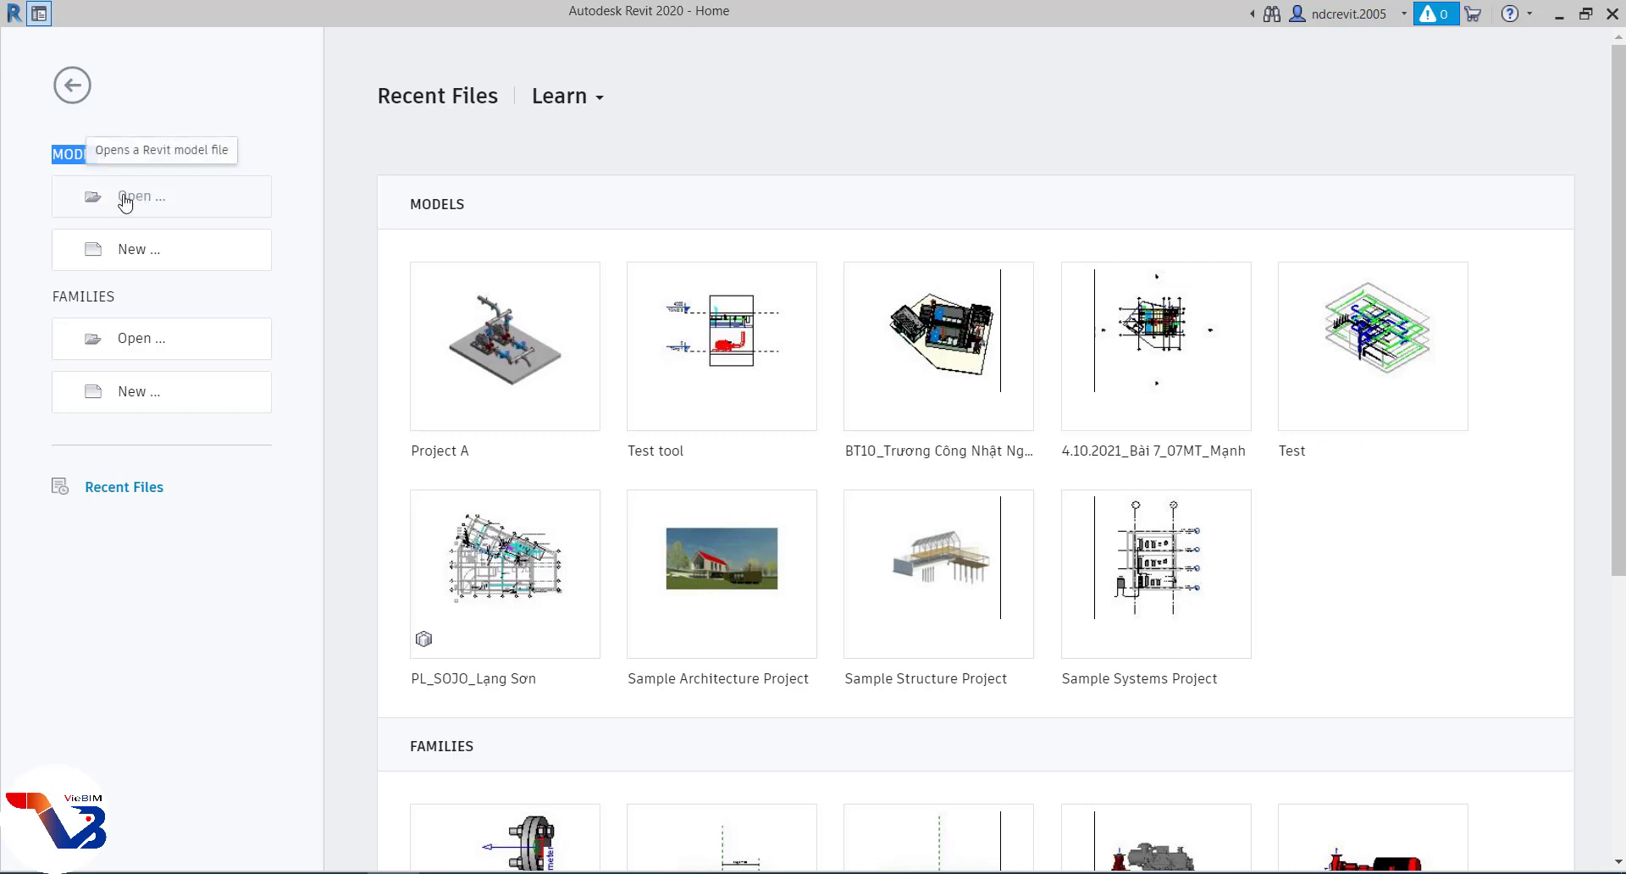
{"action": "left_click", "coordinate": [250, 172]}
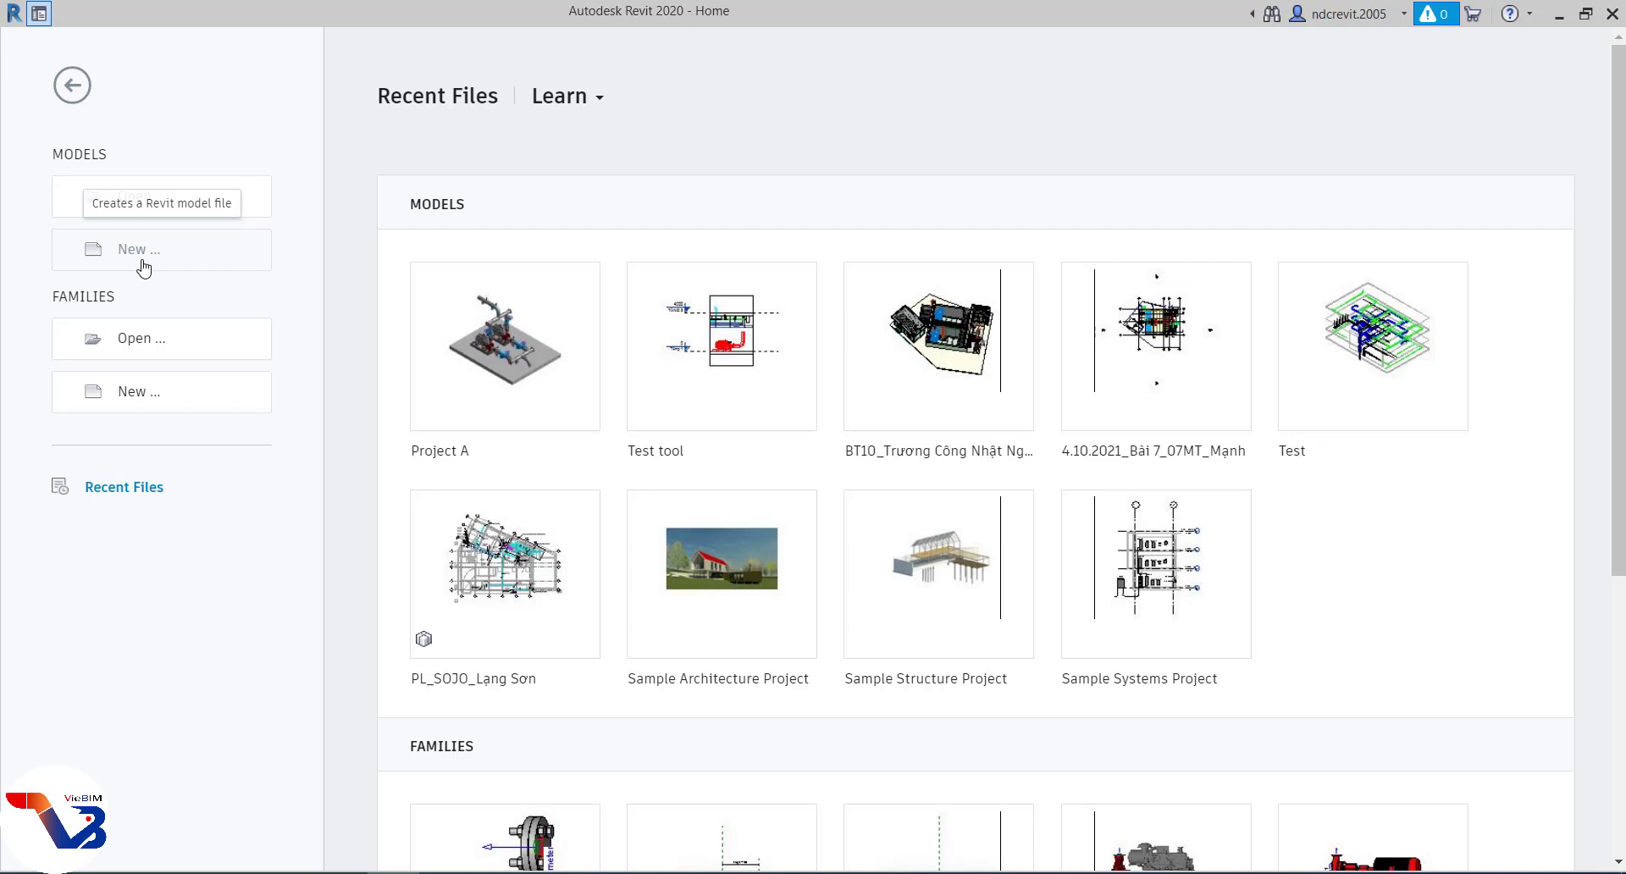
{"action": "left_click", "coordinate": [141, 268]}
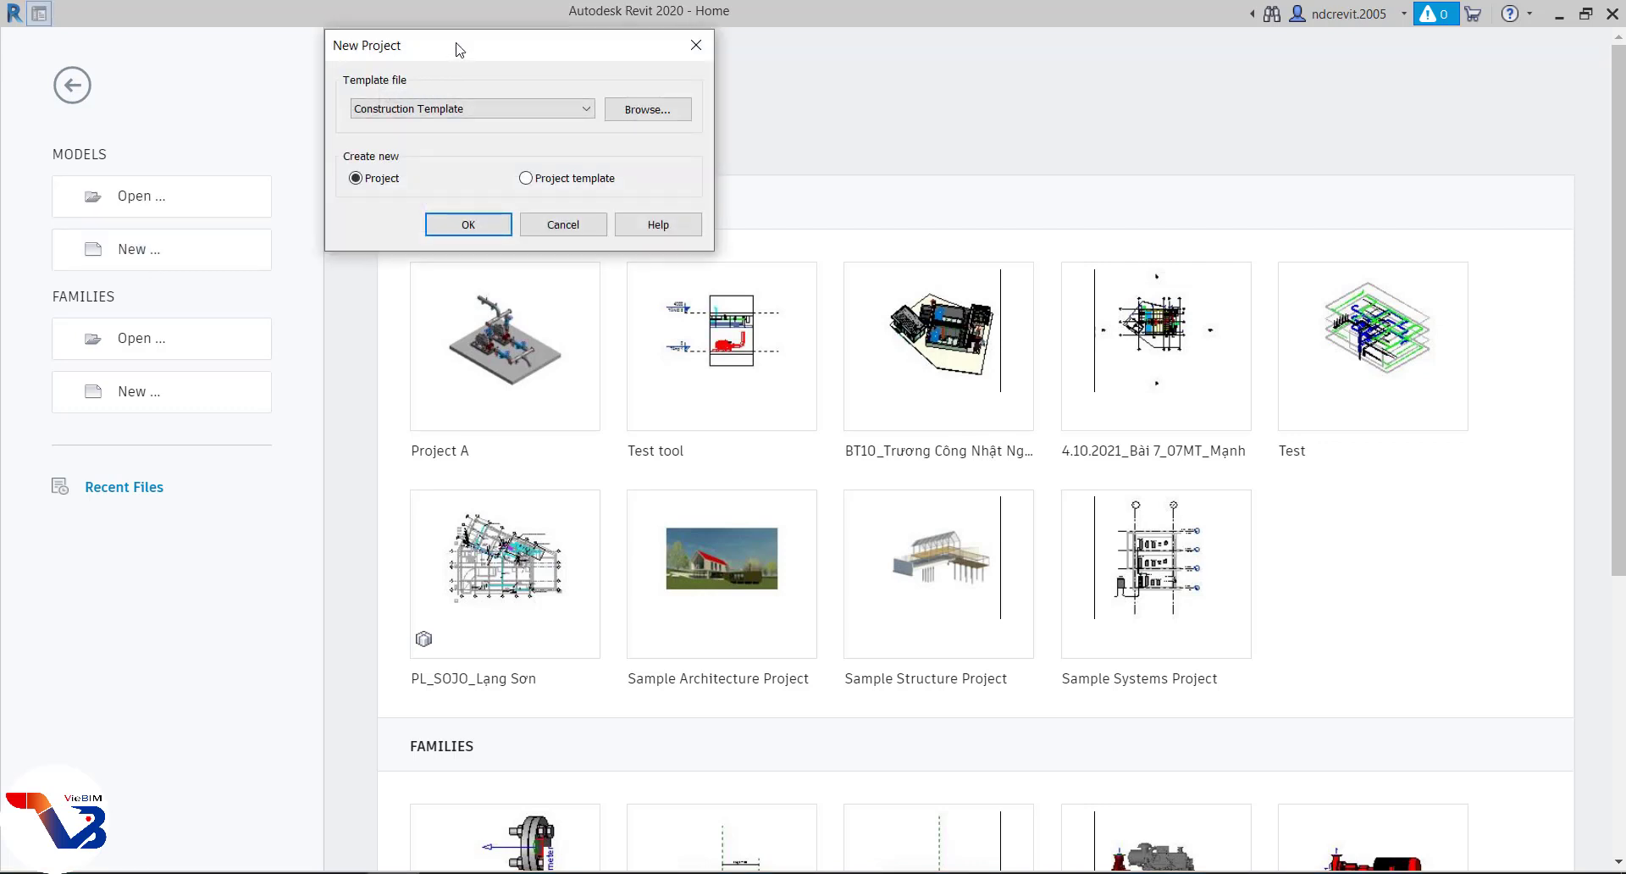
{"action": "left_click_drag", "start_coordinate": [454, 46], "coordinate": [455, 45]}
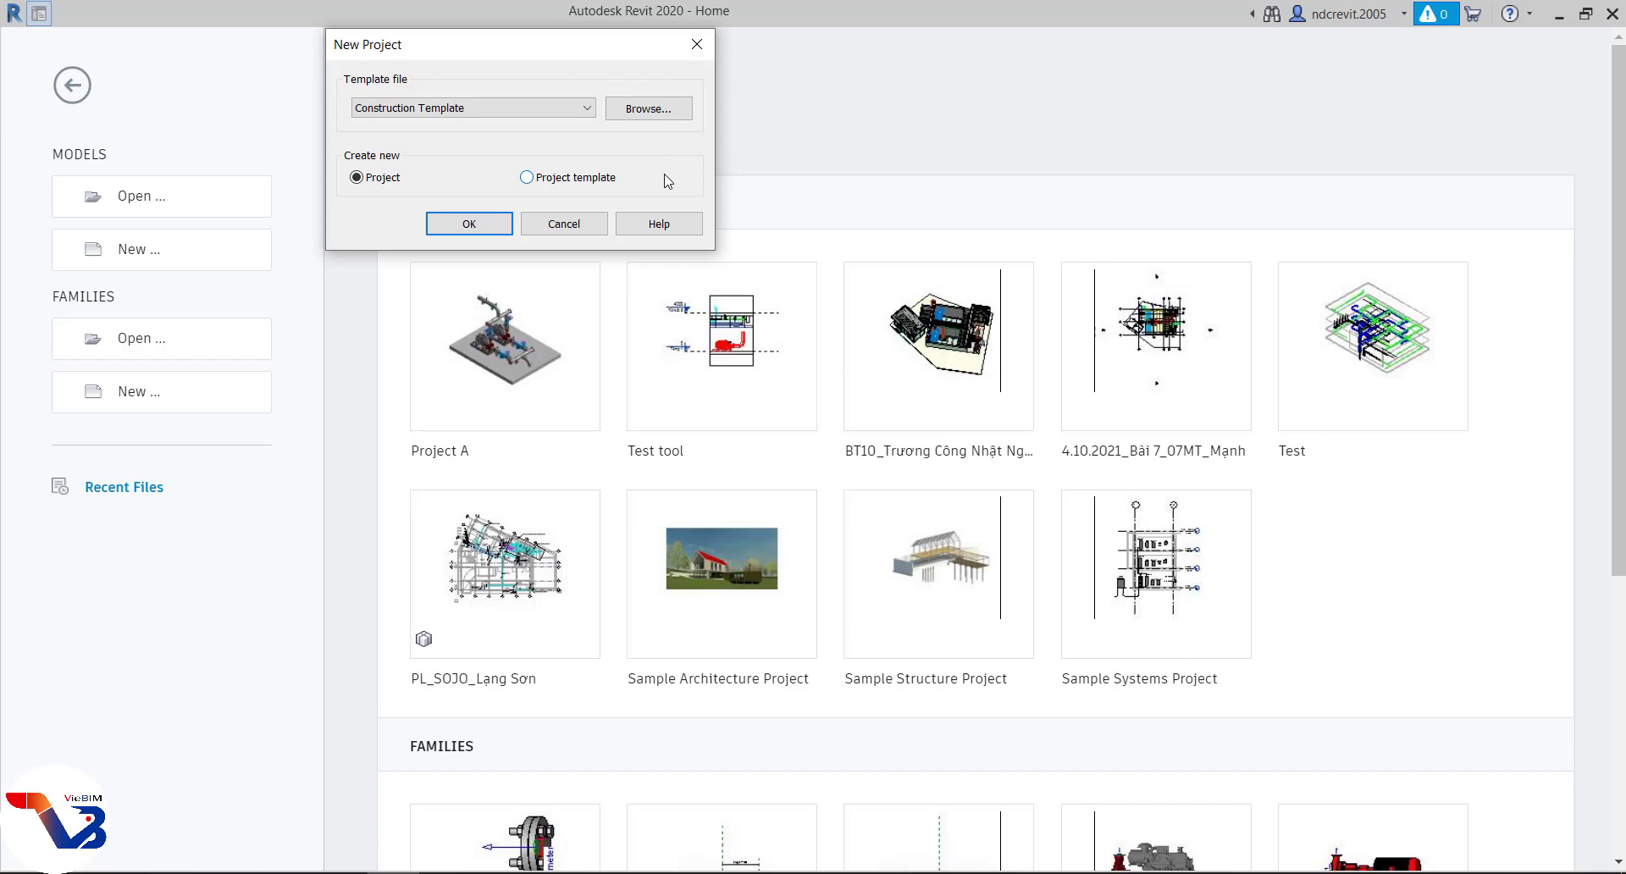
{"action": "left_click", "coordinate": [483, 115]}
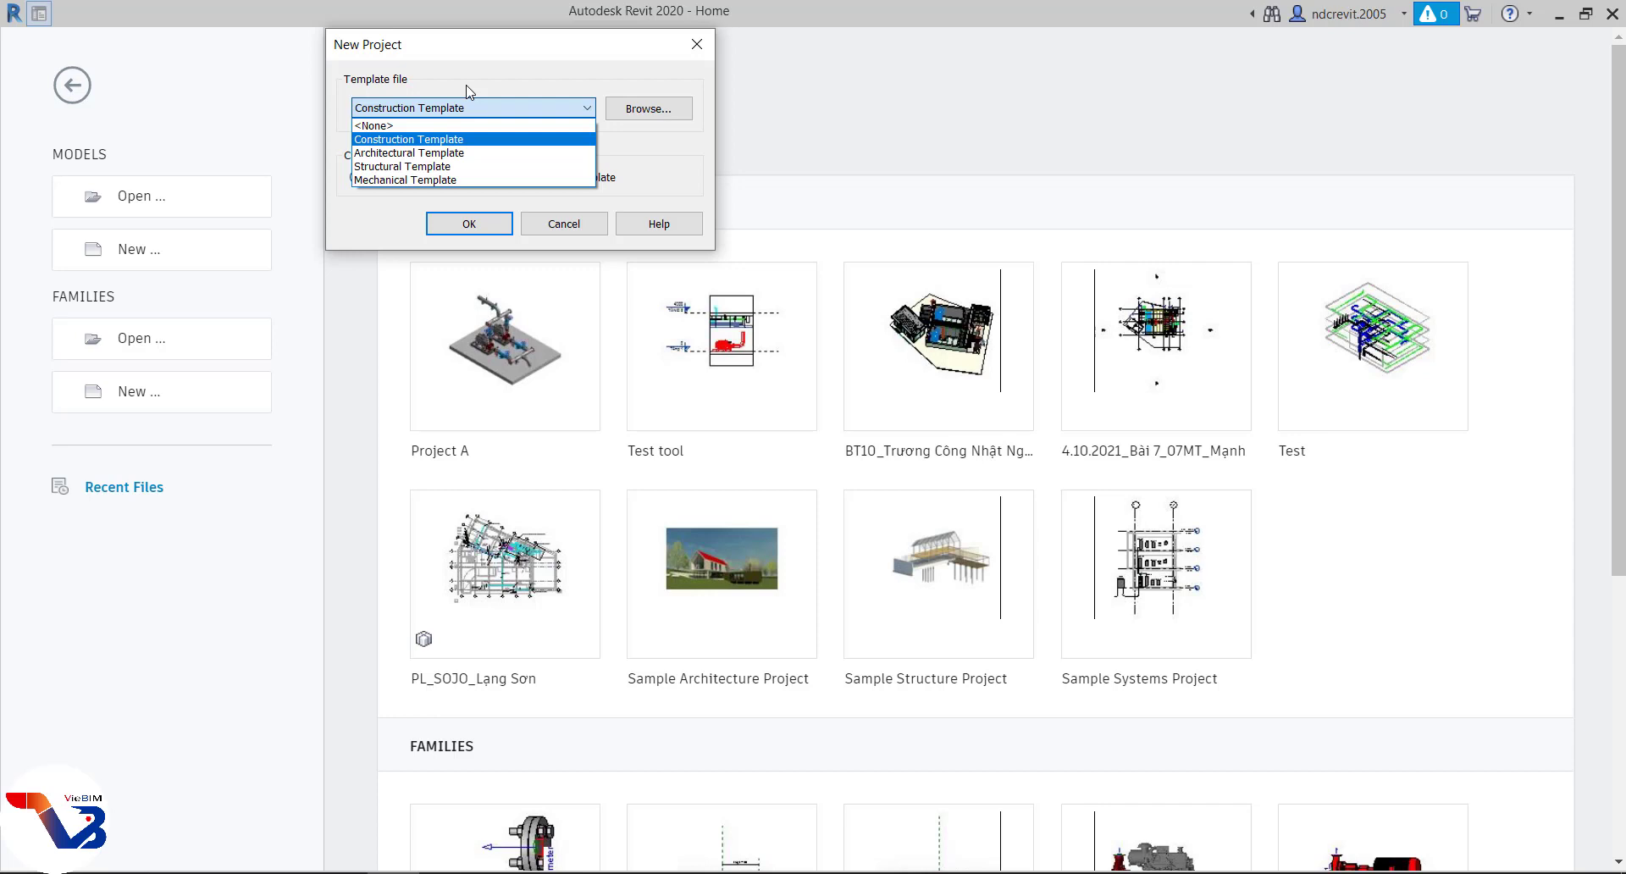
{"action": "left_click", "coordinate": [470, 92]}
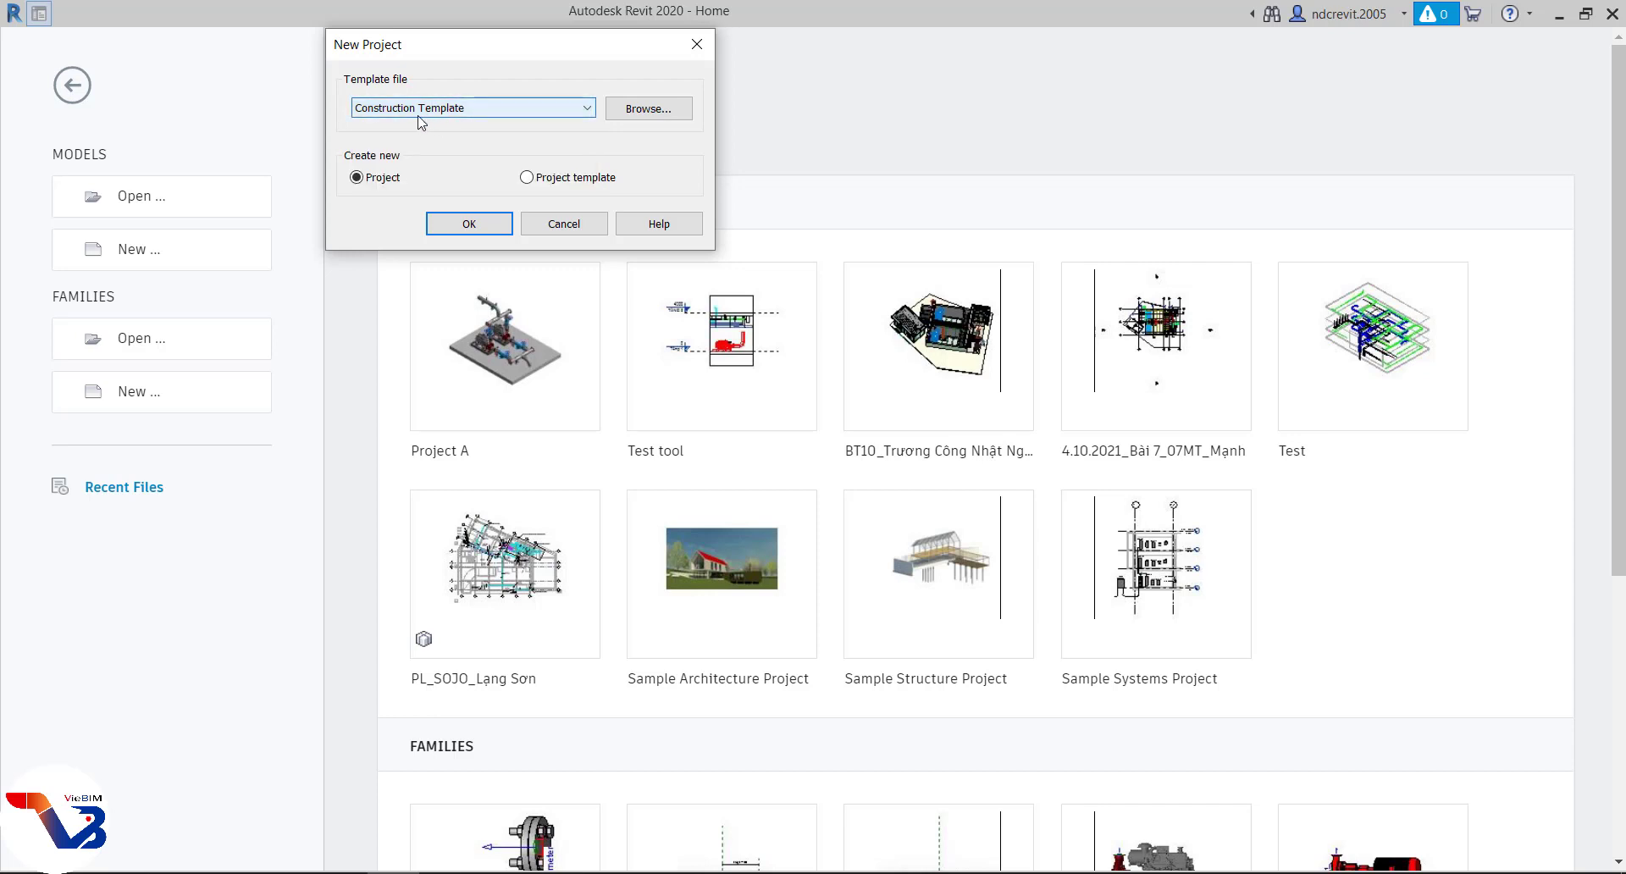
{"action": "left_click", "coordinate": [357, 178]}
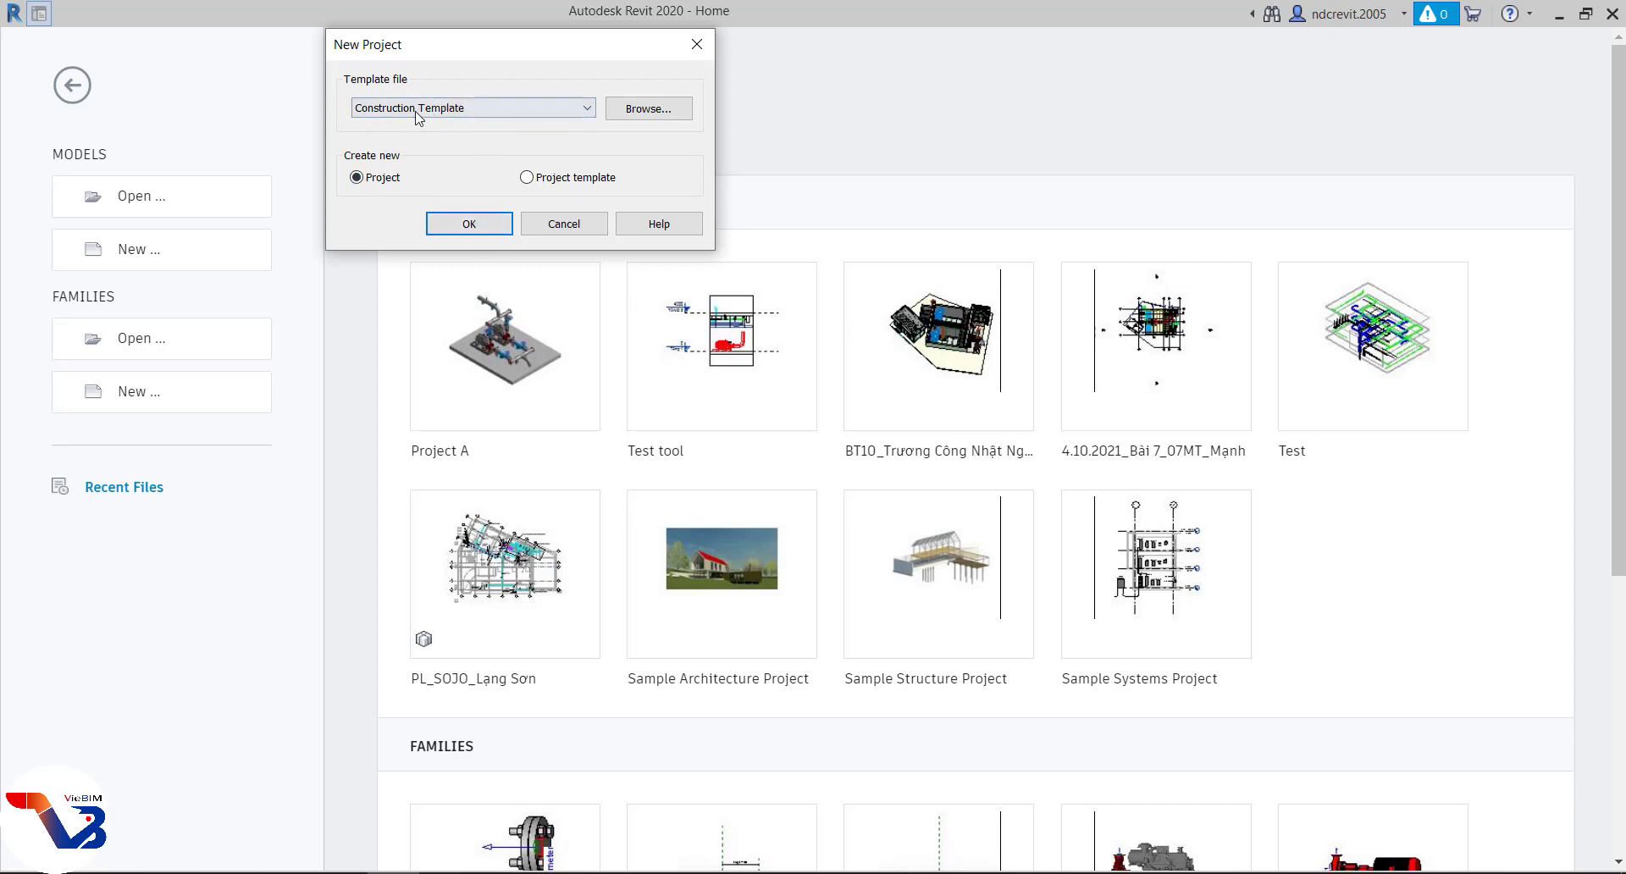
{"action": "left_click", "coordinate": [556, 225]}
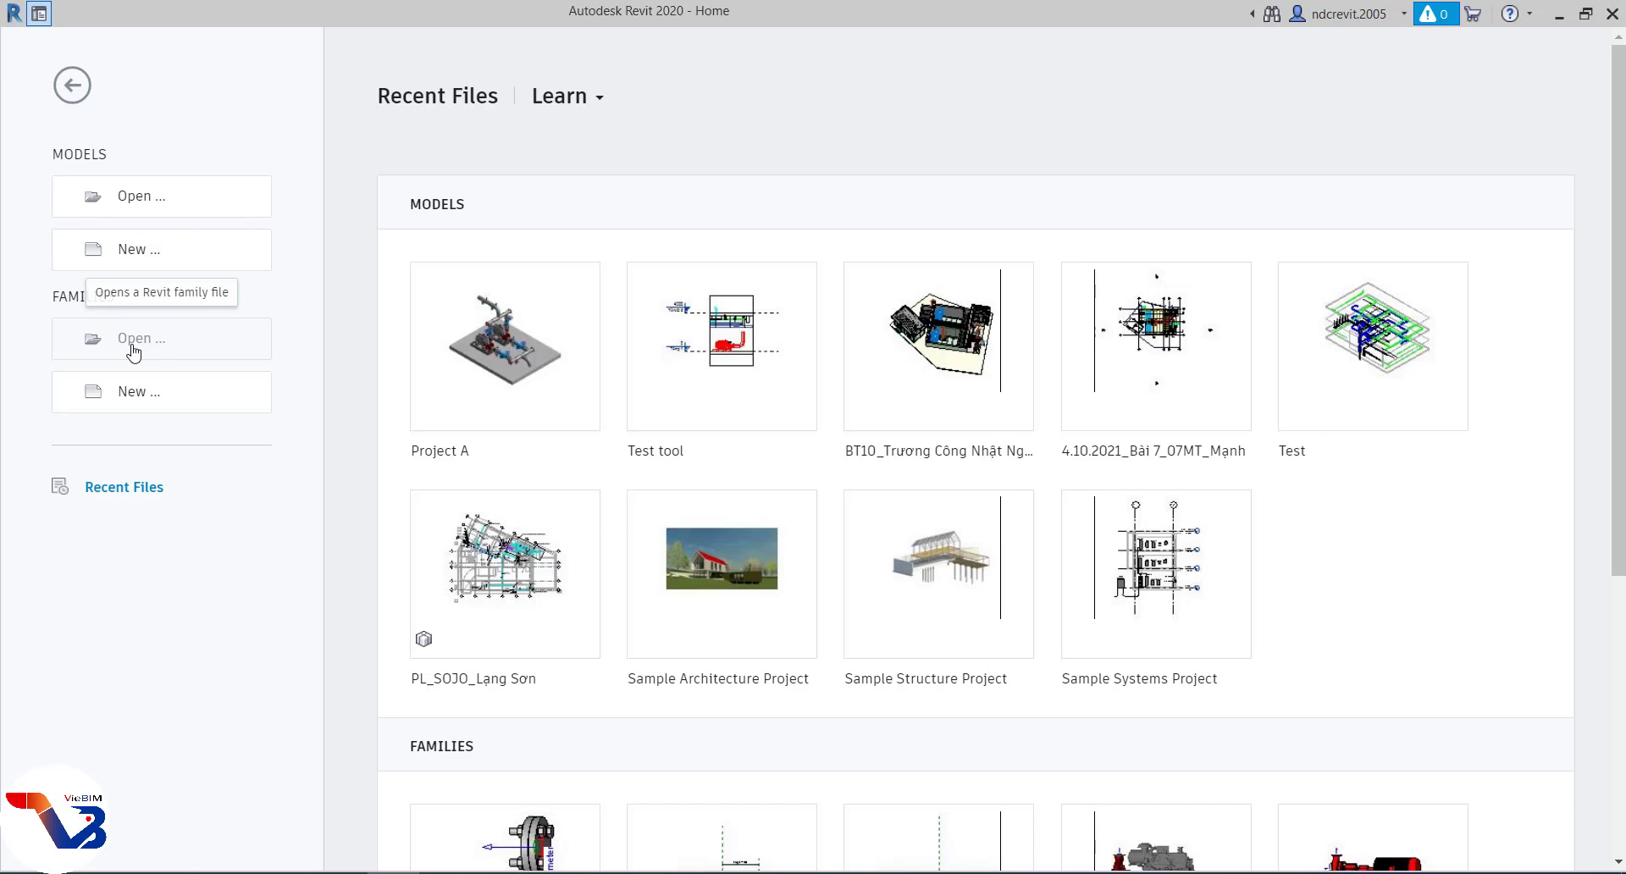
- Scroll down to the six recent families, from VieBIM_Bích mũ to VieBIM_PPR_Tee
{"action": "scroll", "coordinate": [497, 764], "scroll_direction": "down", "scroll_amount": 5}
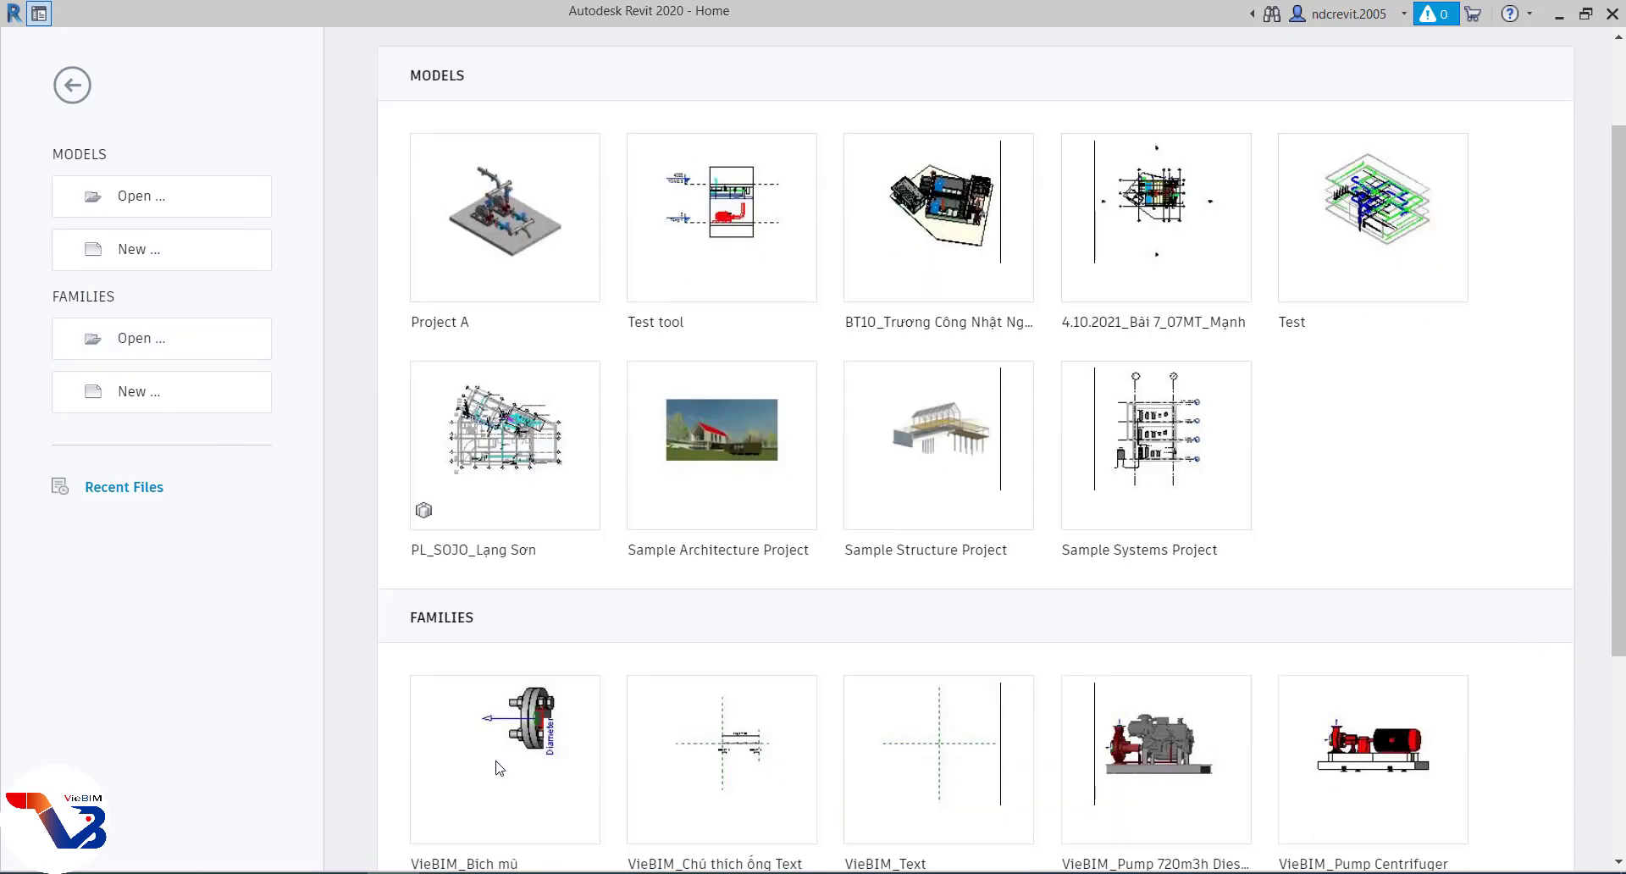
{"action": "scroll", "coordinate": [458, 529], "scroll_direction": "down", "scroll_amount": 1}
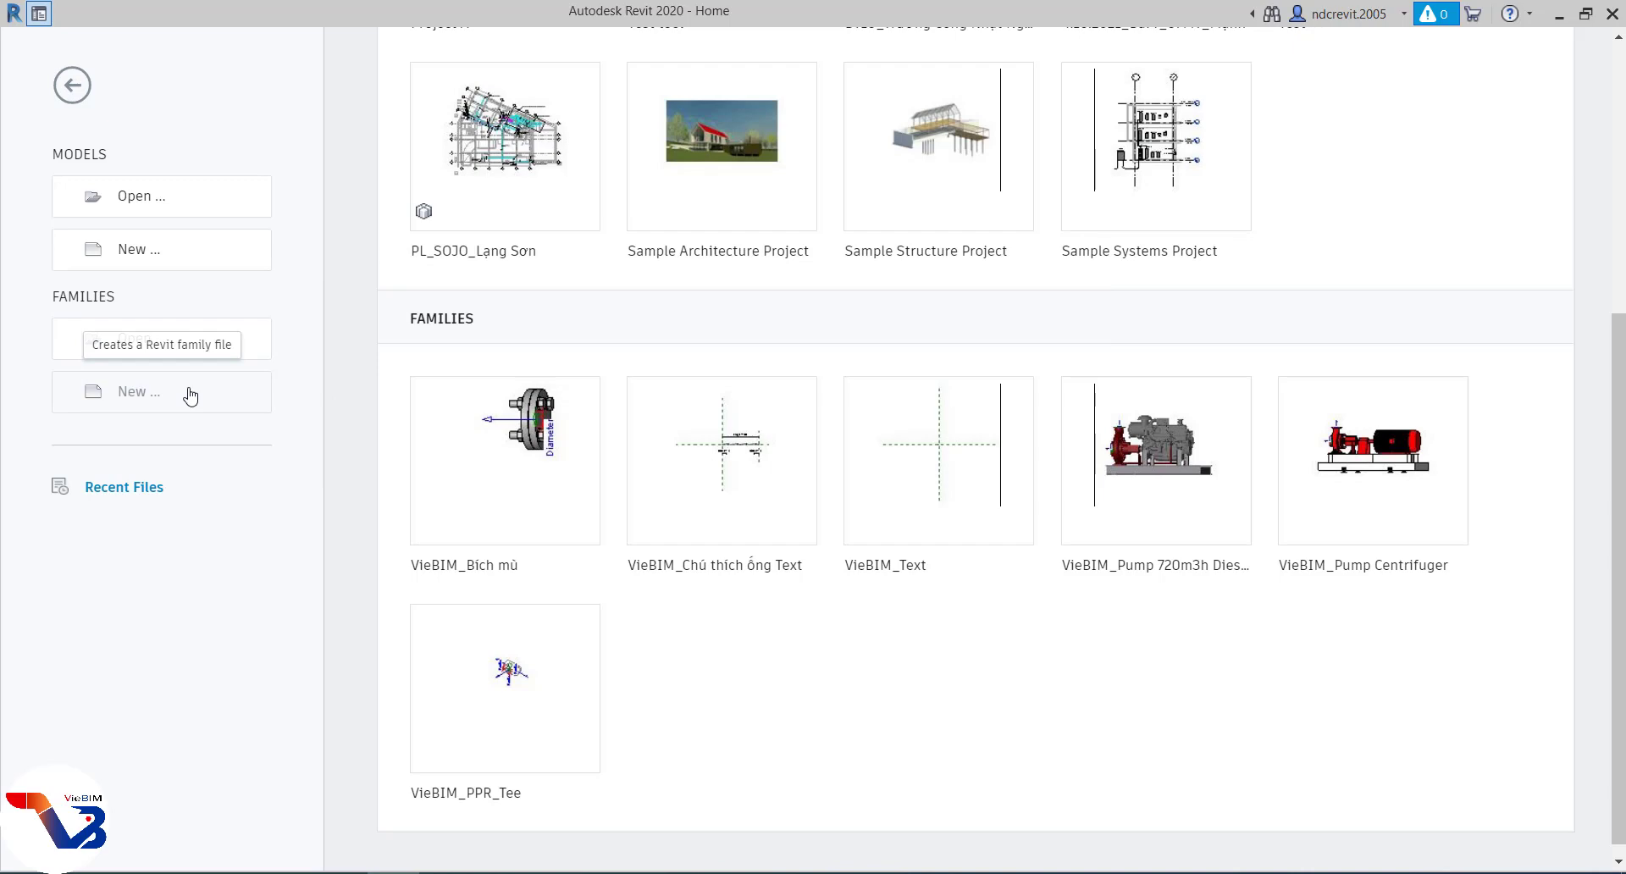
{"action": "left_click", "coordinate": [191, 396]}
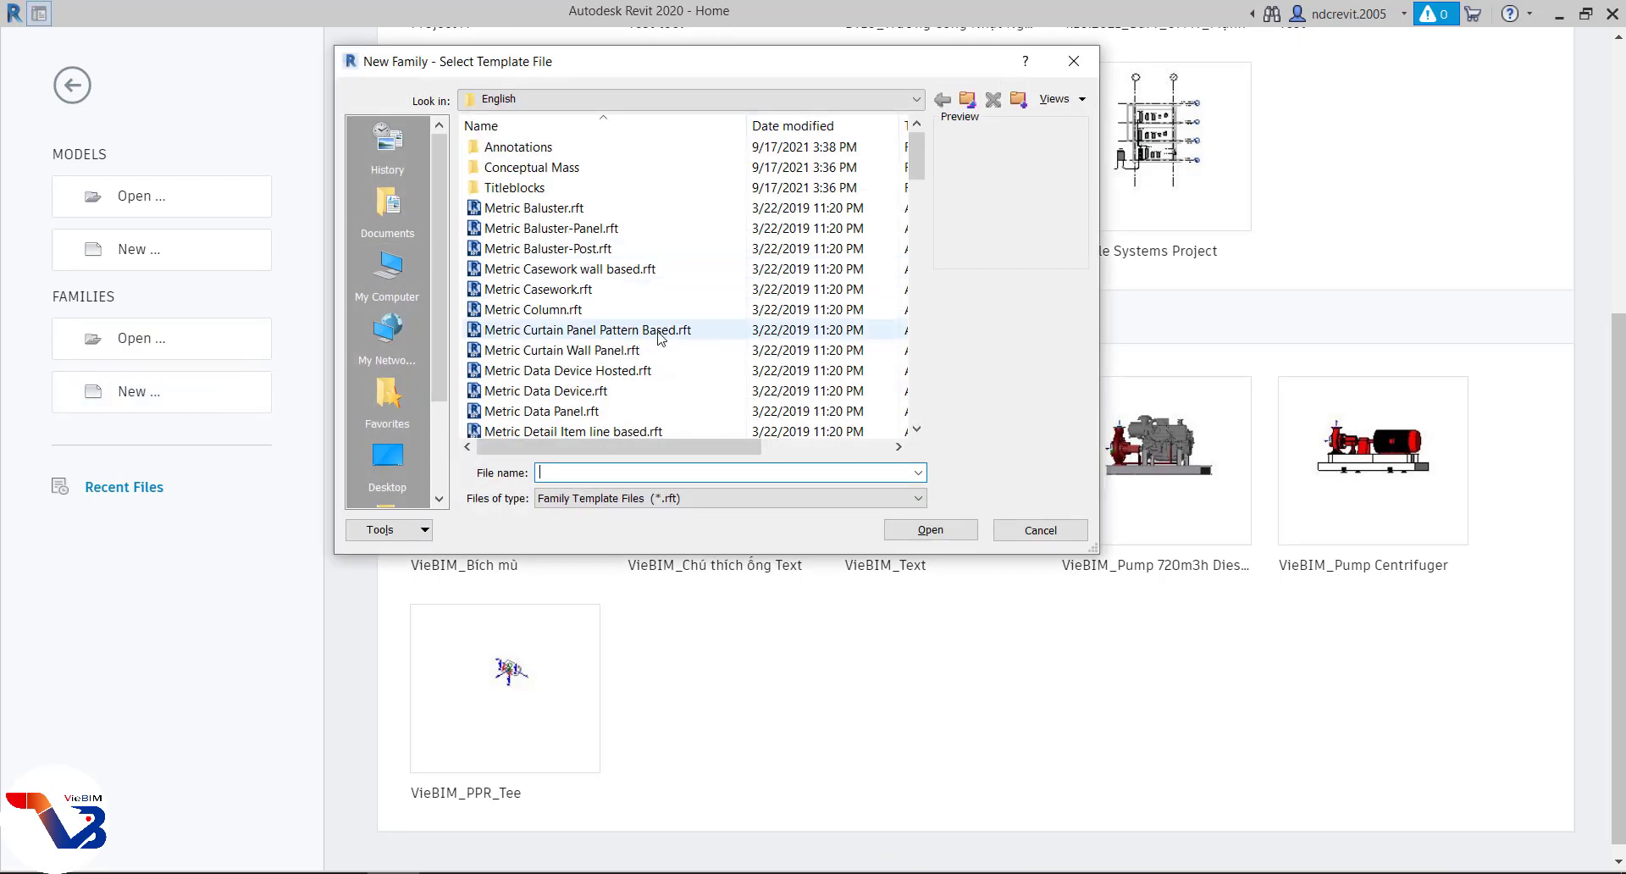
{"action": "scroll", "coordinate": [534, 195], "scroll_direction": "down", "scroll_amount": 1}
{"action": "scroll", "coordinate": [534, 195], "scroll_direction": "down", "scroll_amount": 2}
{"action": "scroll", "coordinate": [533, 194], "scroll_direction": "down", "scroll_amount": 4}
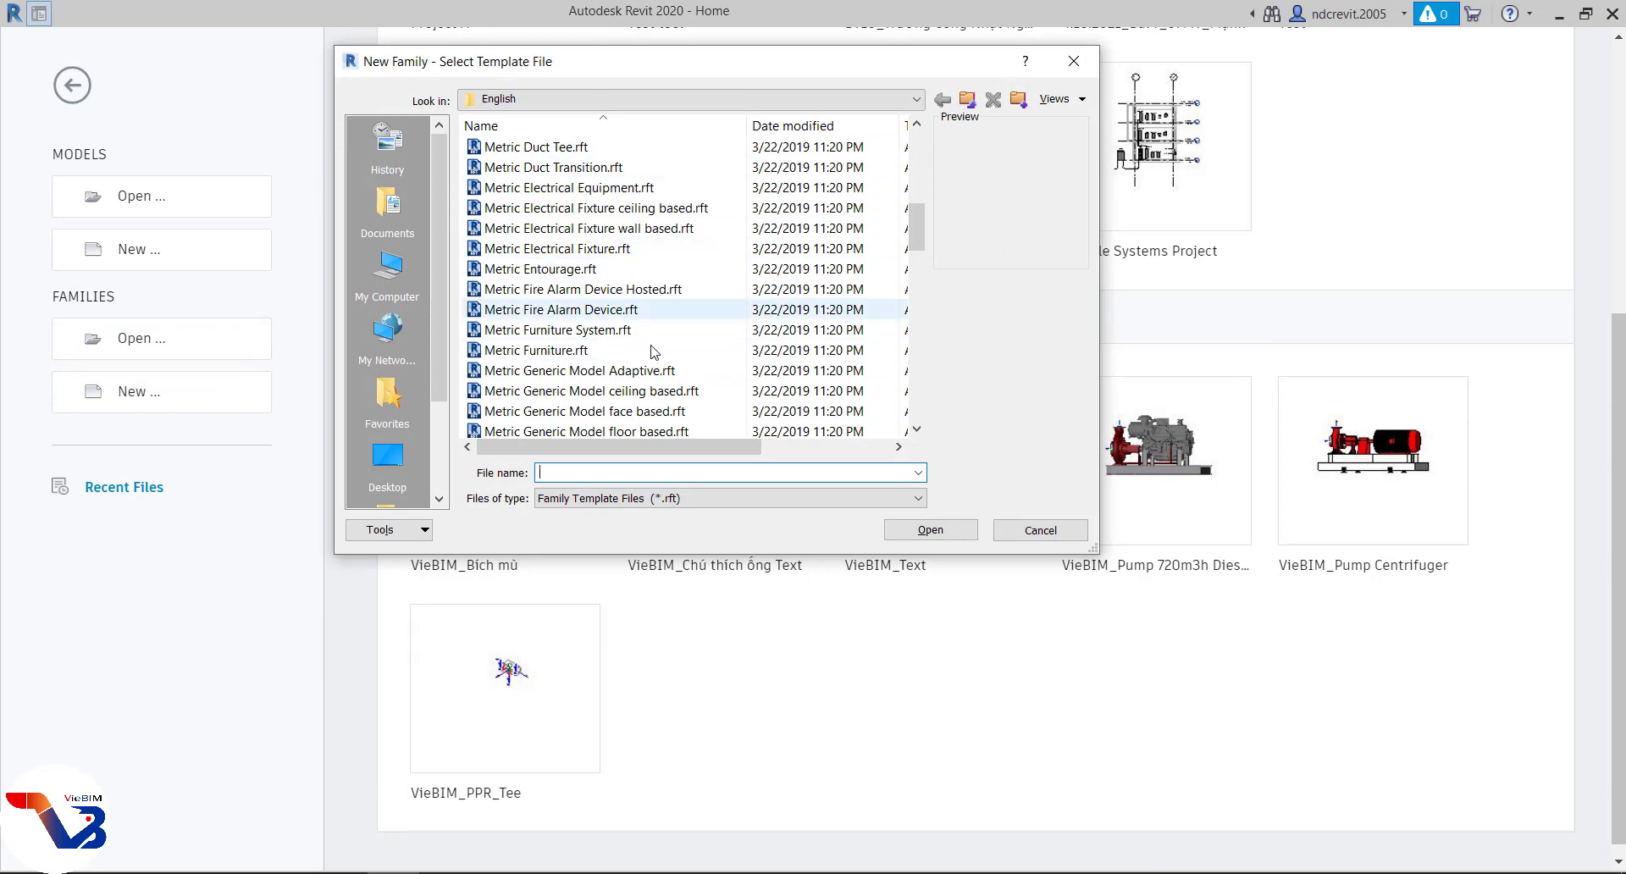
{"action": "left_click", "coordinate": [1041, 530]}
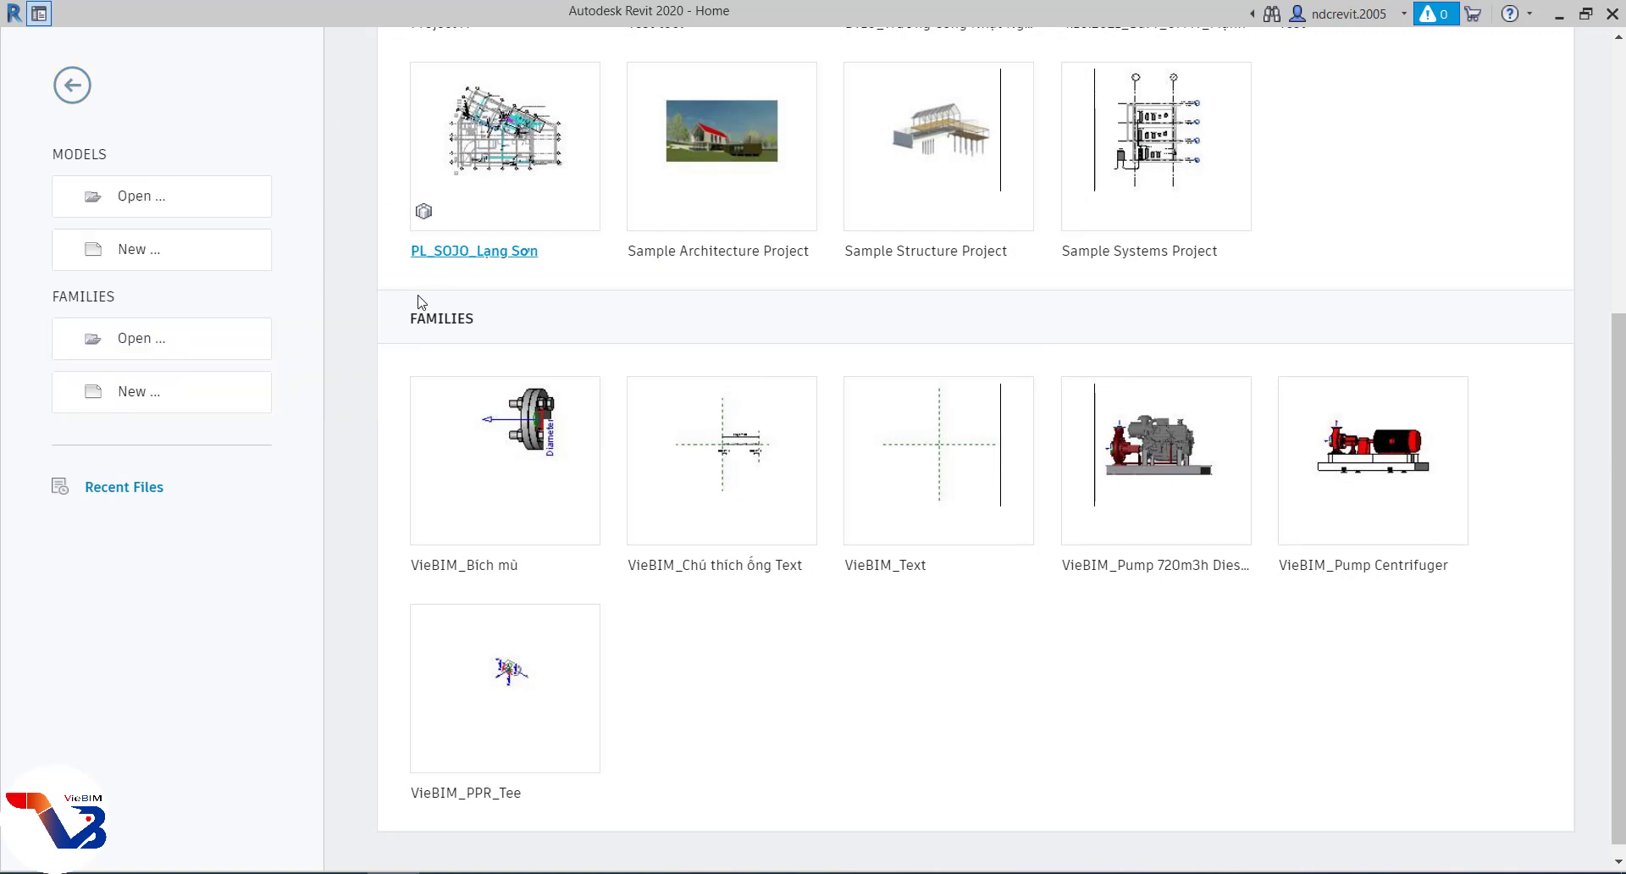
- Leave the Home screen for the empty workspace and view the Architecture and Structure tools
{"action": "scroll", "coordinate": [349, 354], "scroll_direction": "up", "scroll_amount": 5}
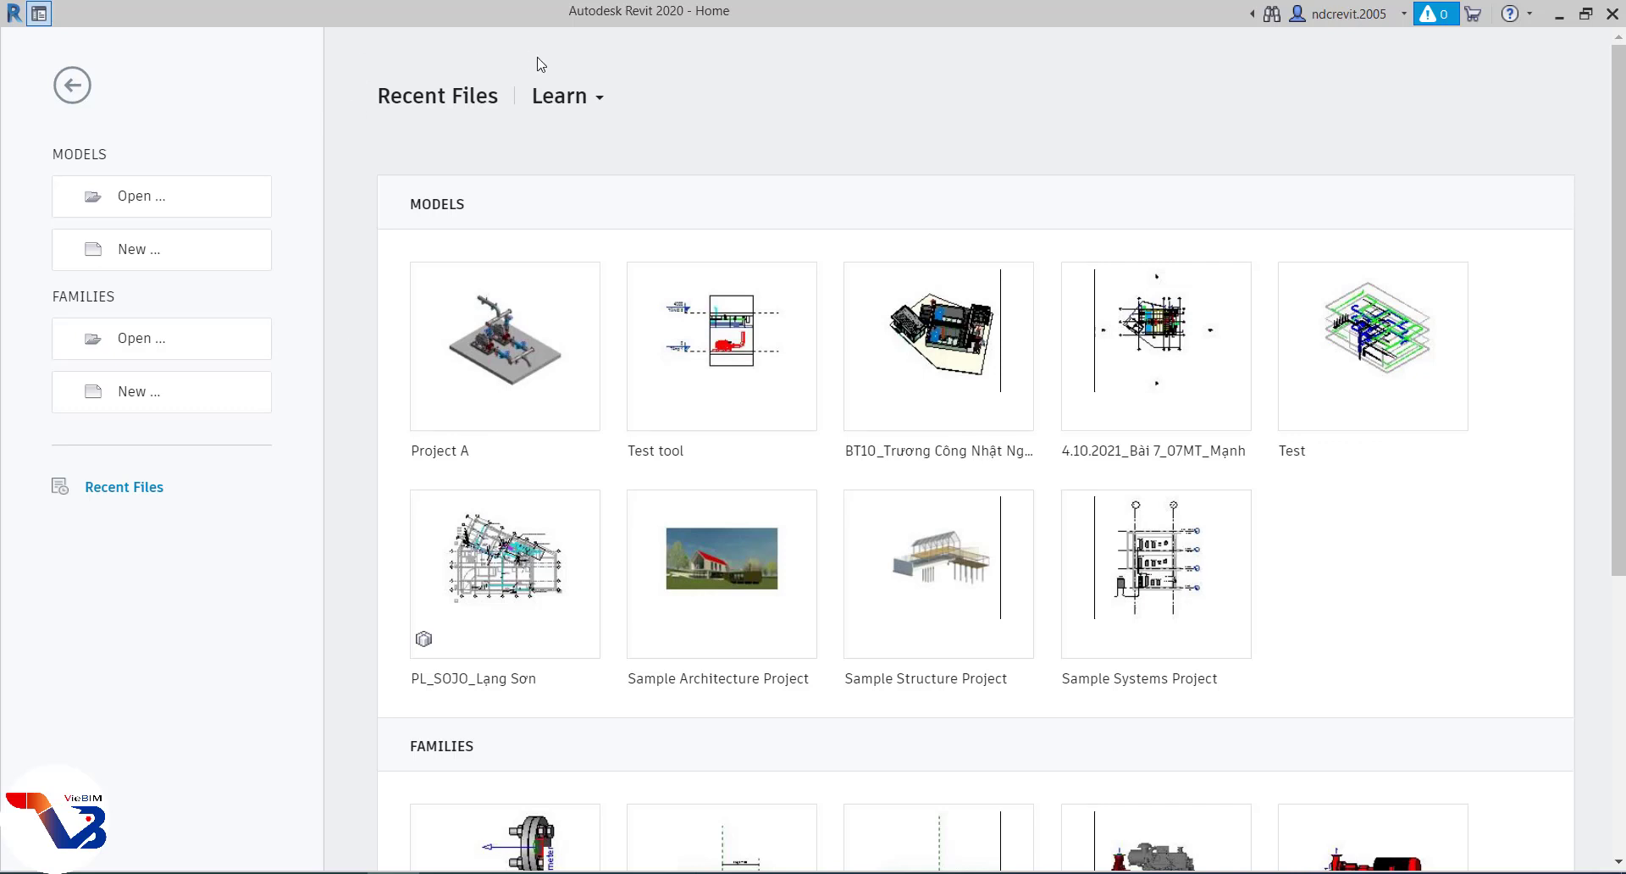
{"action": "left_click", "coordinate": [39, 14]}
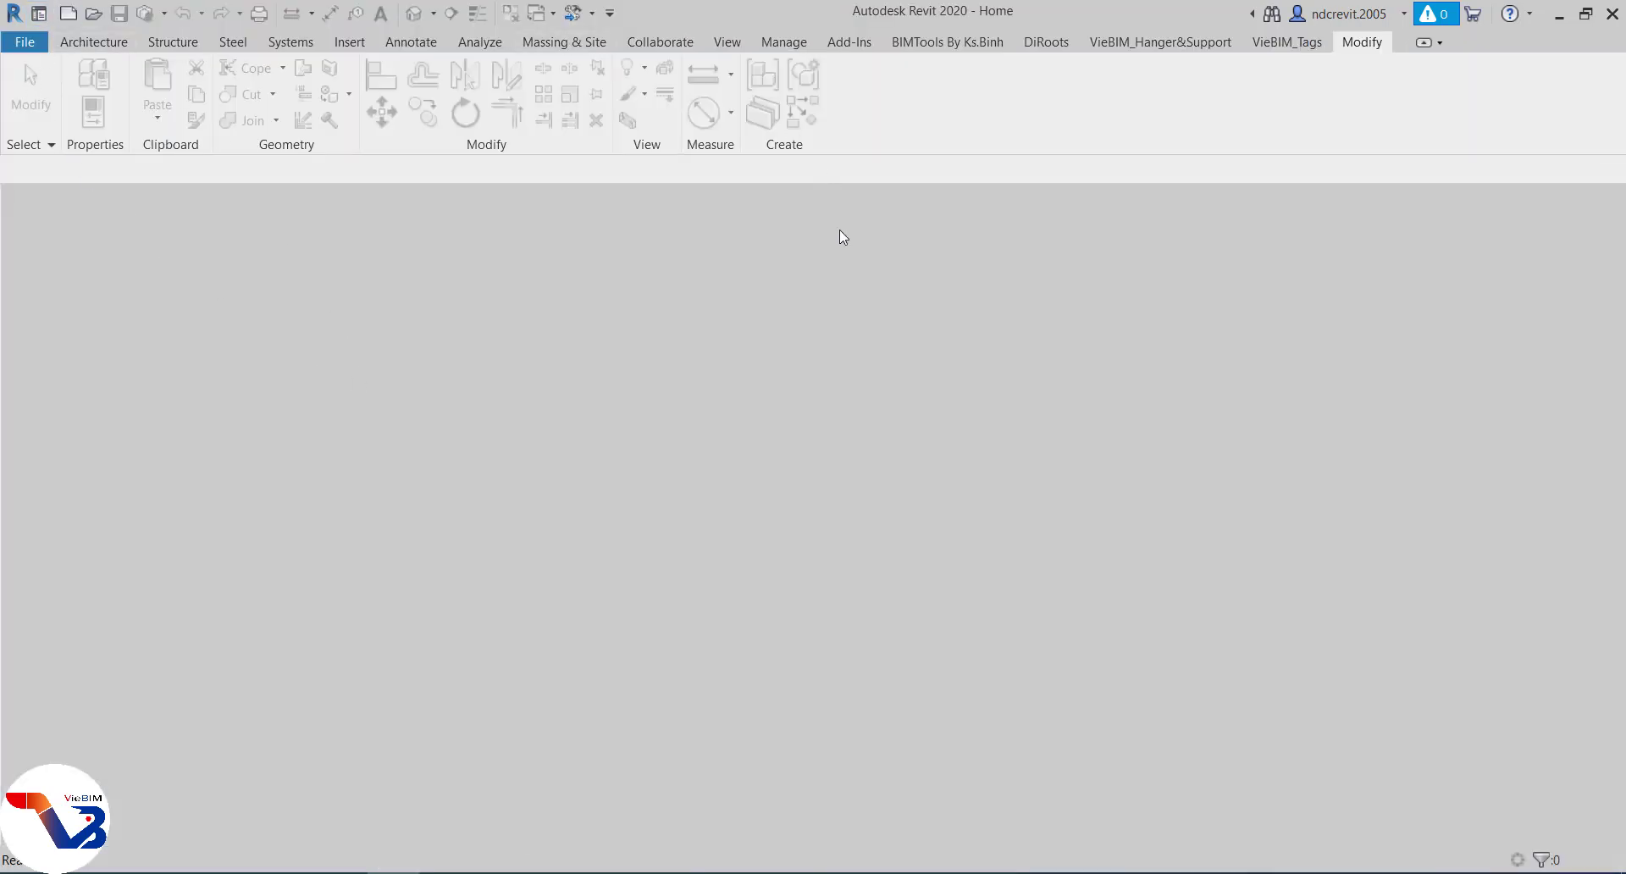
{"action": "left_click", "coordinate": [89, 42]}
{"action": "left_click", "coordinate": [183, 42]}
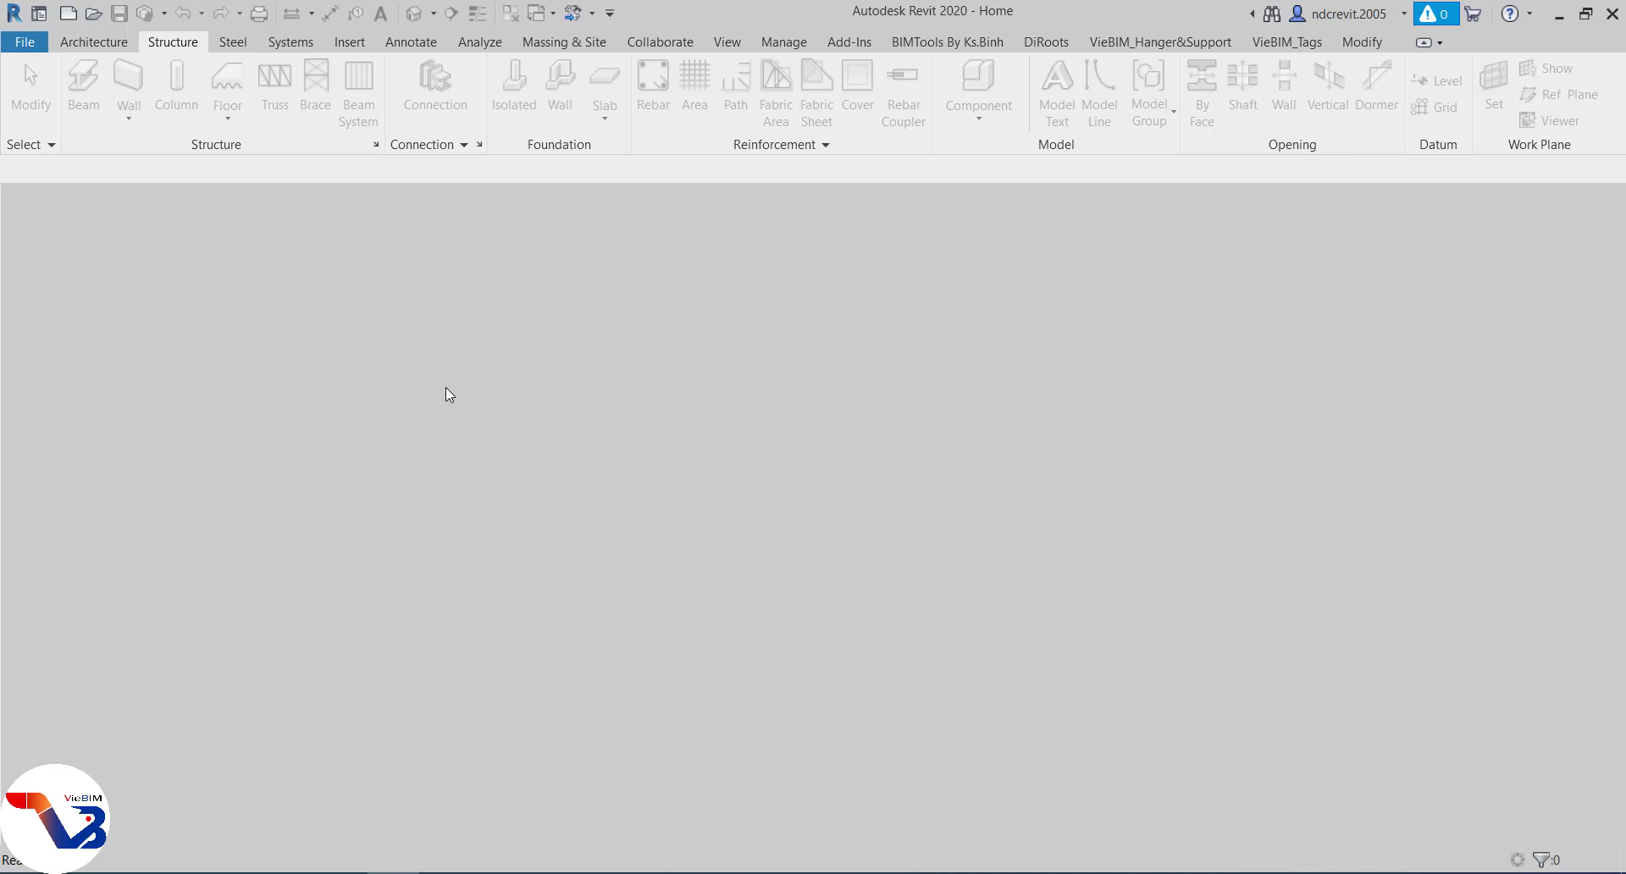
- Show the File menu's New choices: Project, Family, Conceptual Mass, Title Block and Annotation Symbol
{"action": "left_click", "coordinate": [25, 43]}
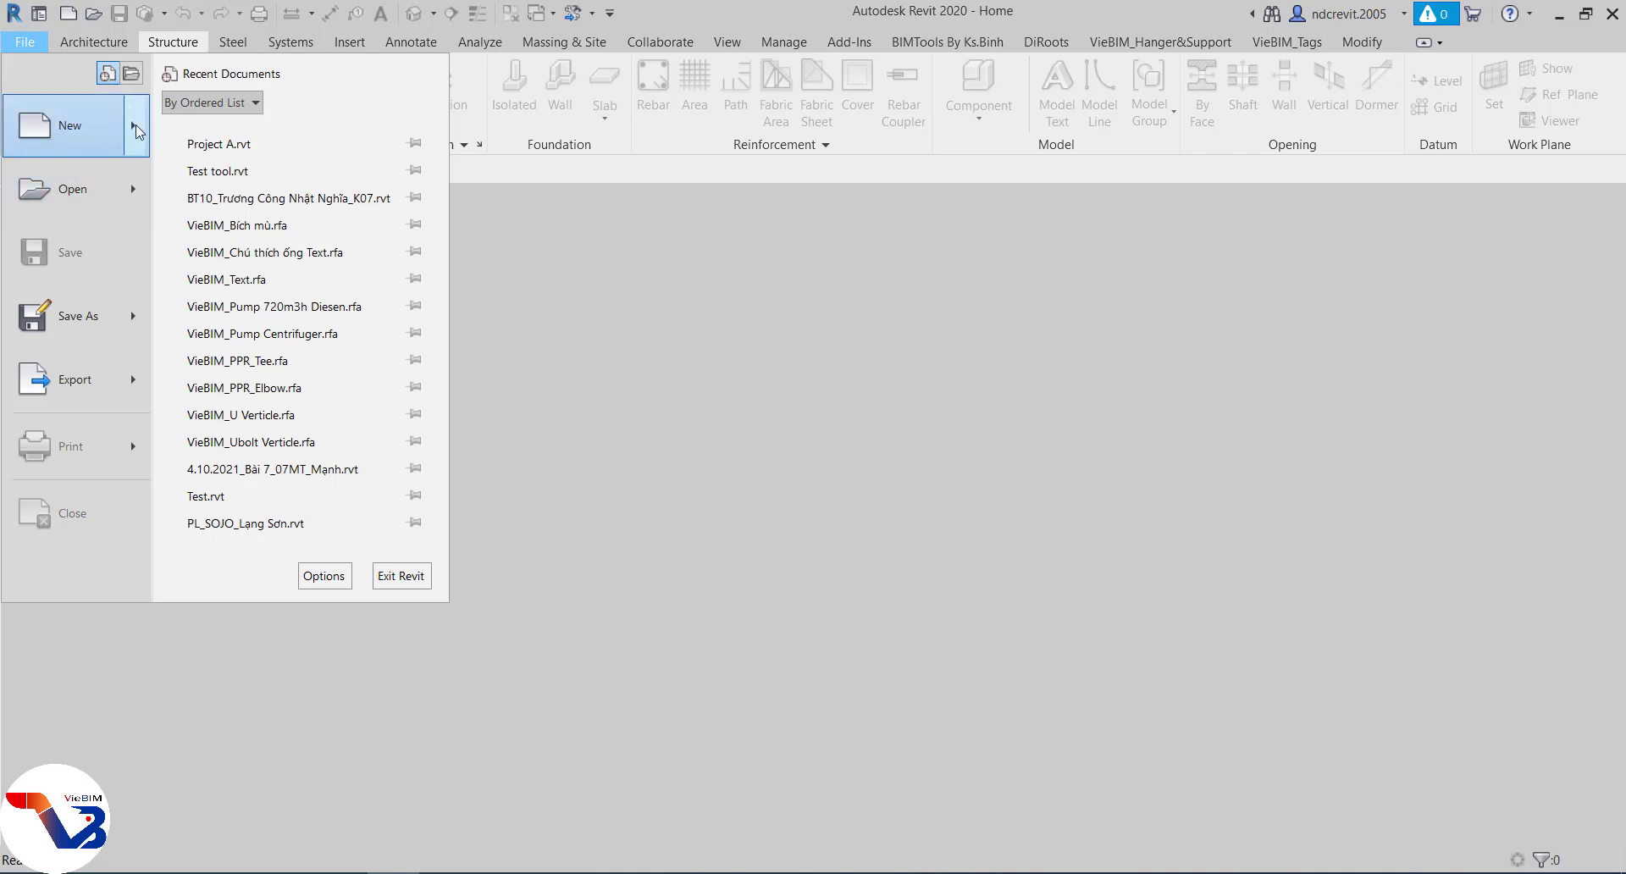
{"action": "mouse_move", "coordinate": [77, 125]}
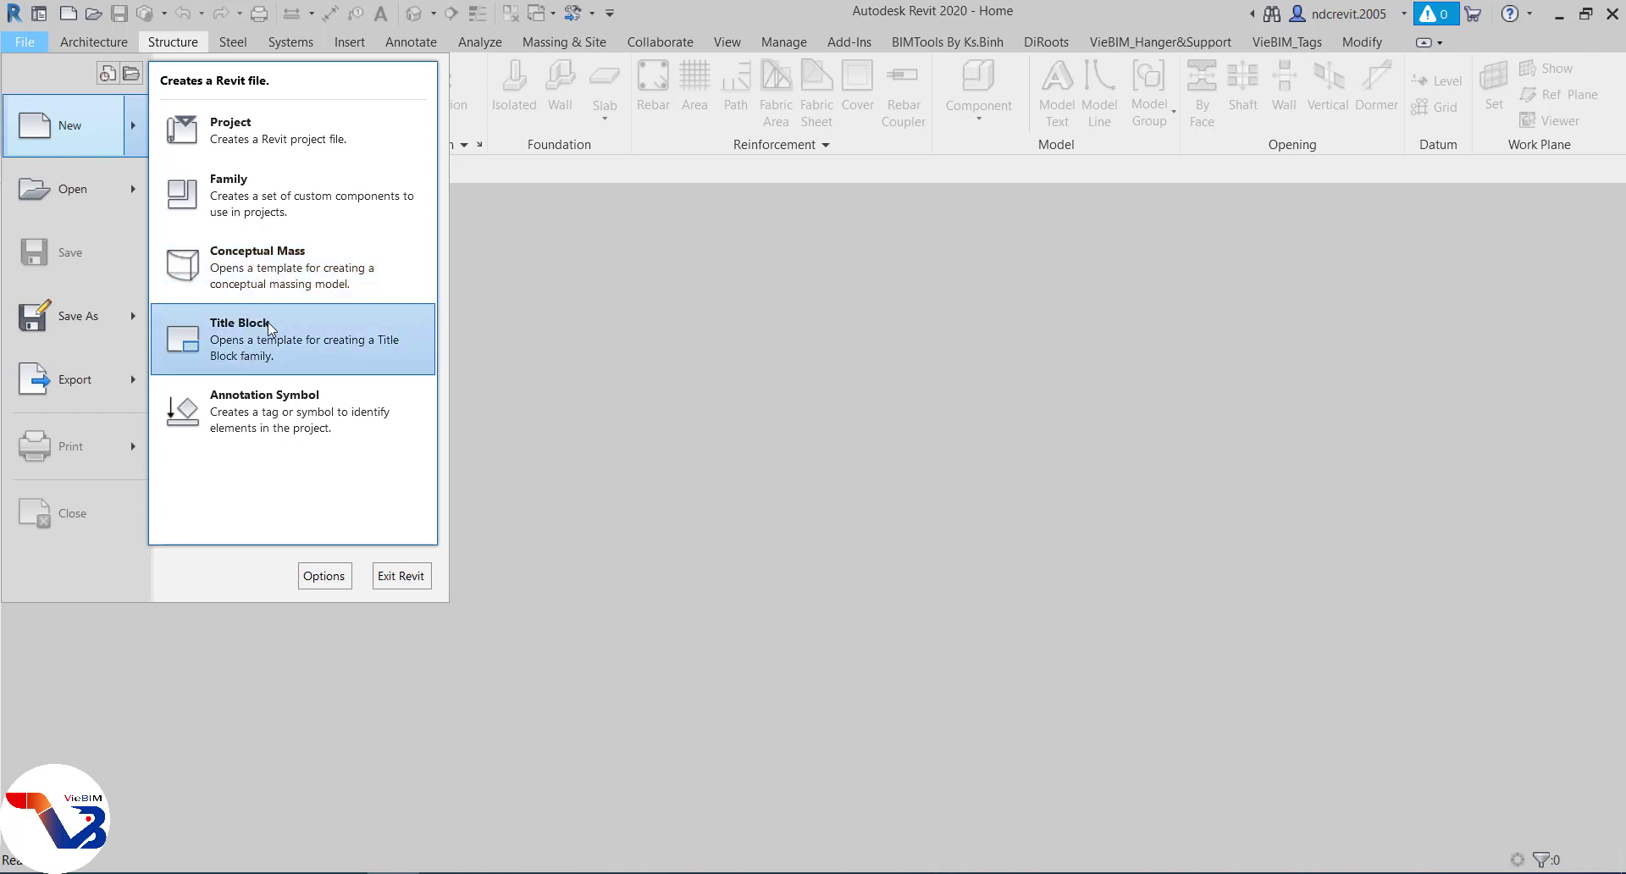
- Look at the Annotation Symbol templates and the Open project dialog, closing both unused
{"action": "left_click", "coordinate": [272, 414]}
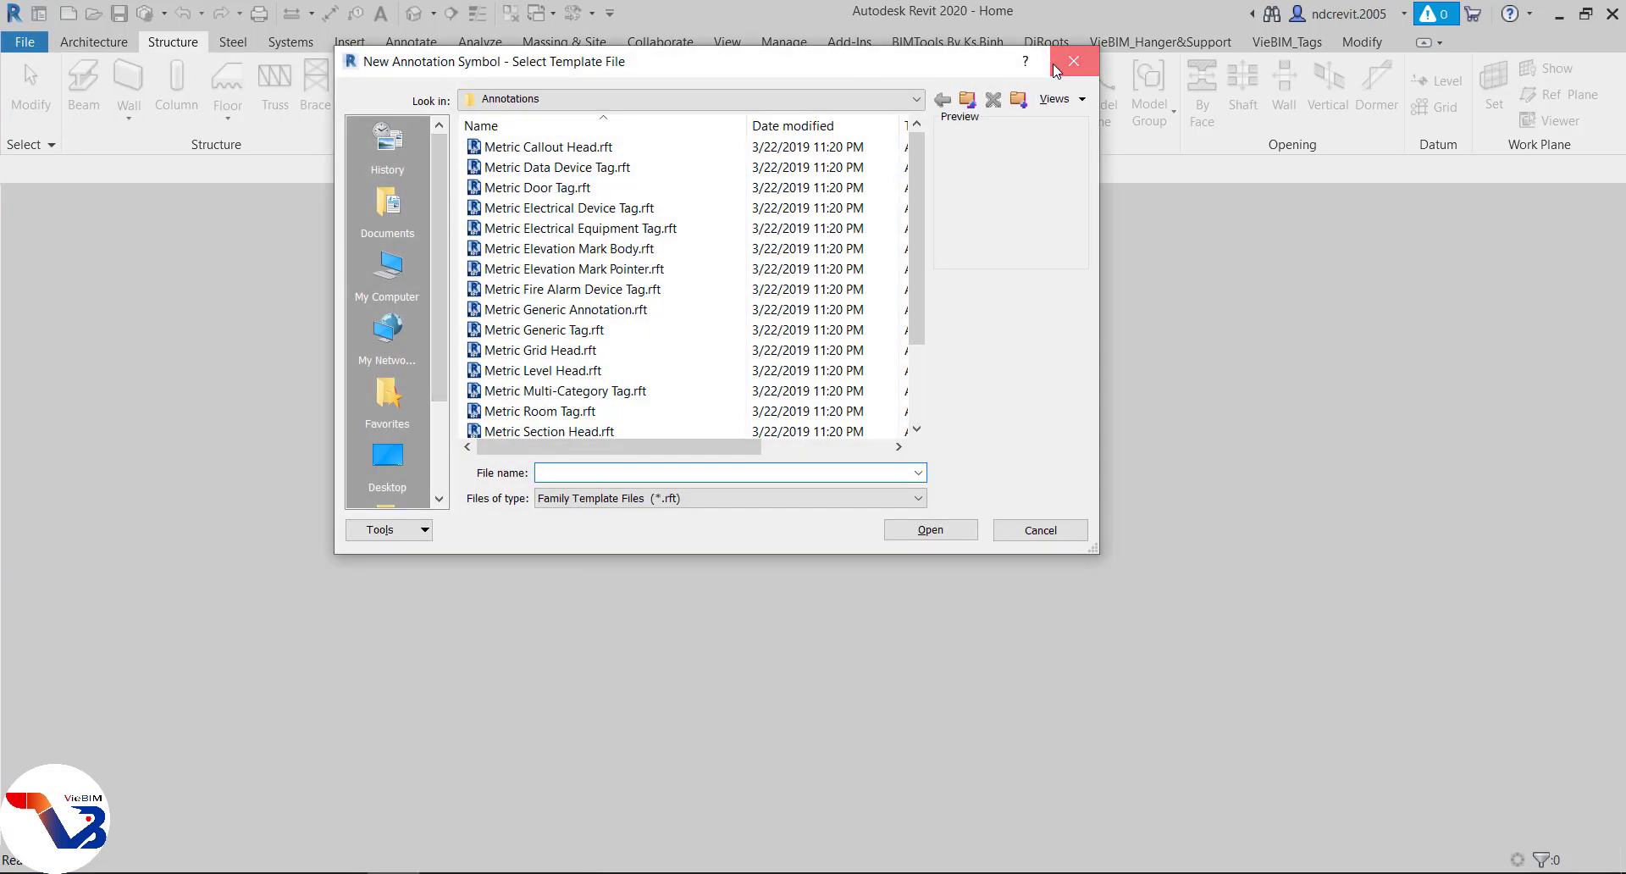
{"action": "left_click", "coordinate": [1057, 62]}
{"action": "left_click", "coordinate": [25, 44]}
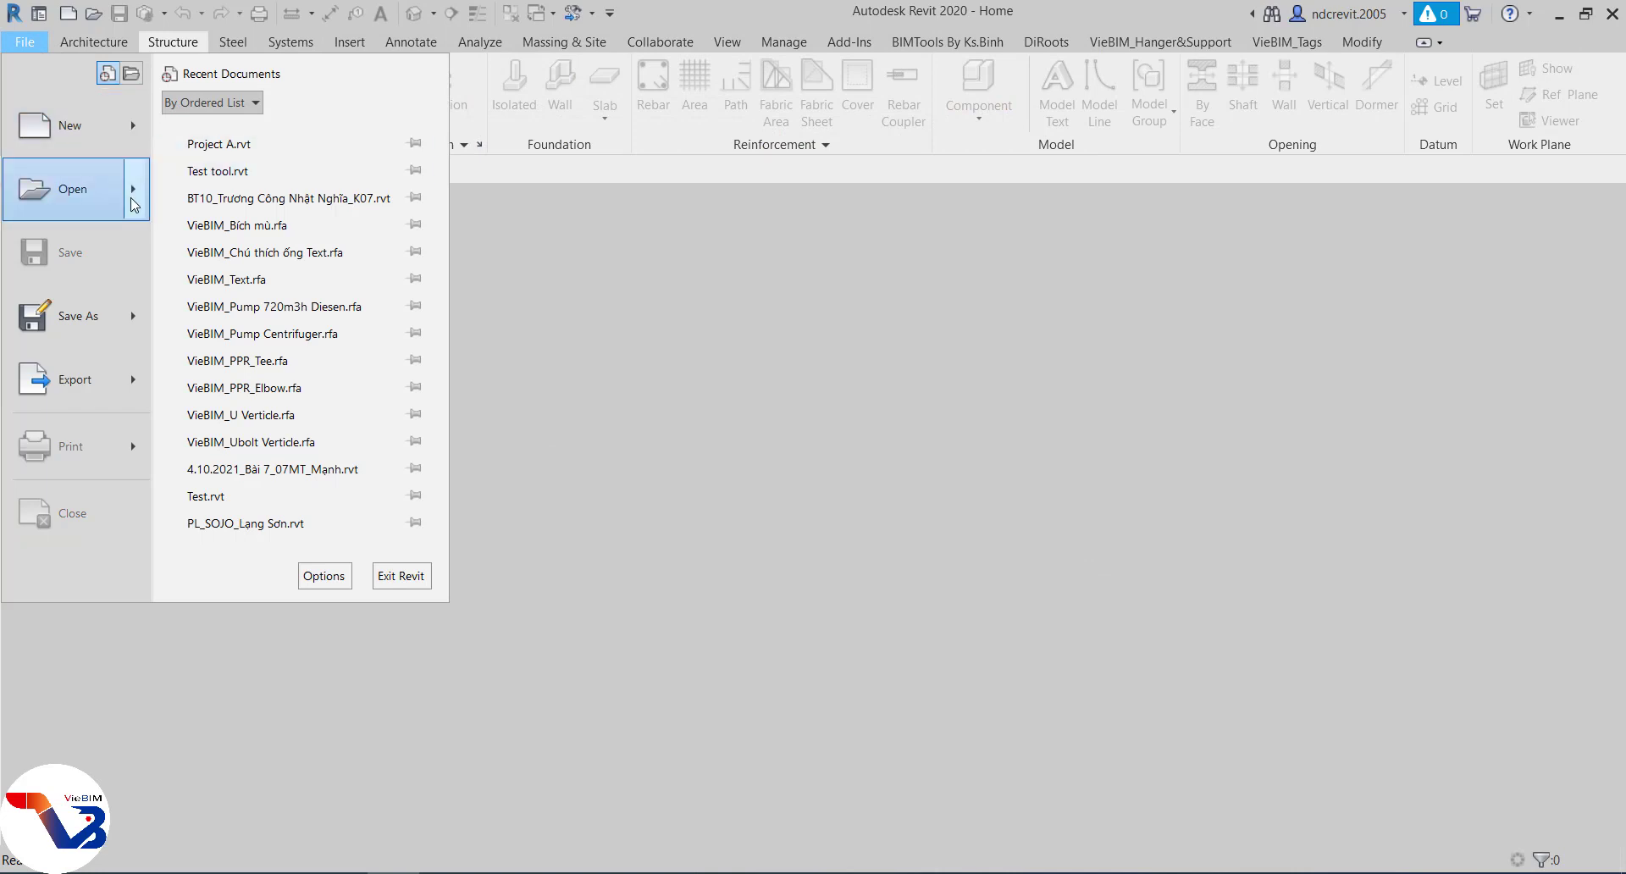
{"action": "mouse_move", "coordinate": [74, 188]}
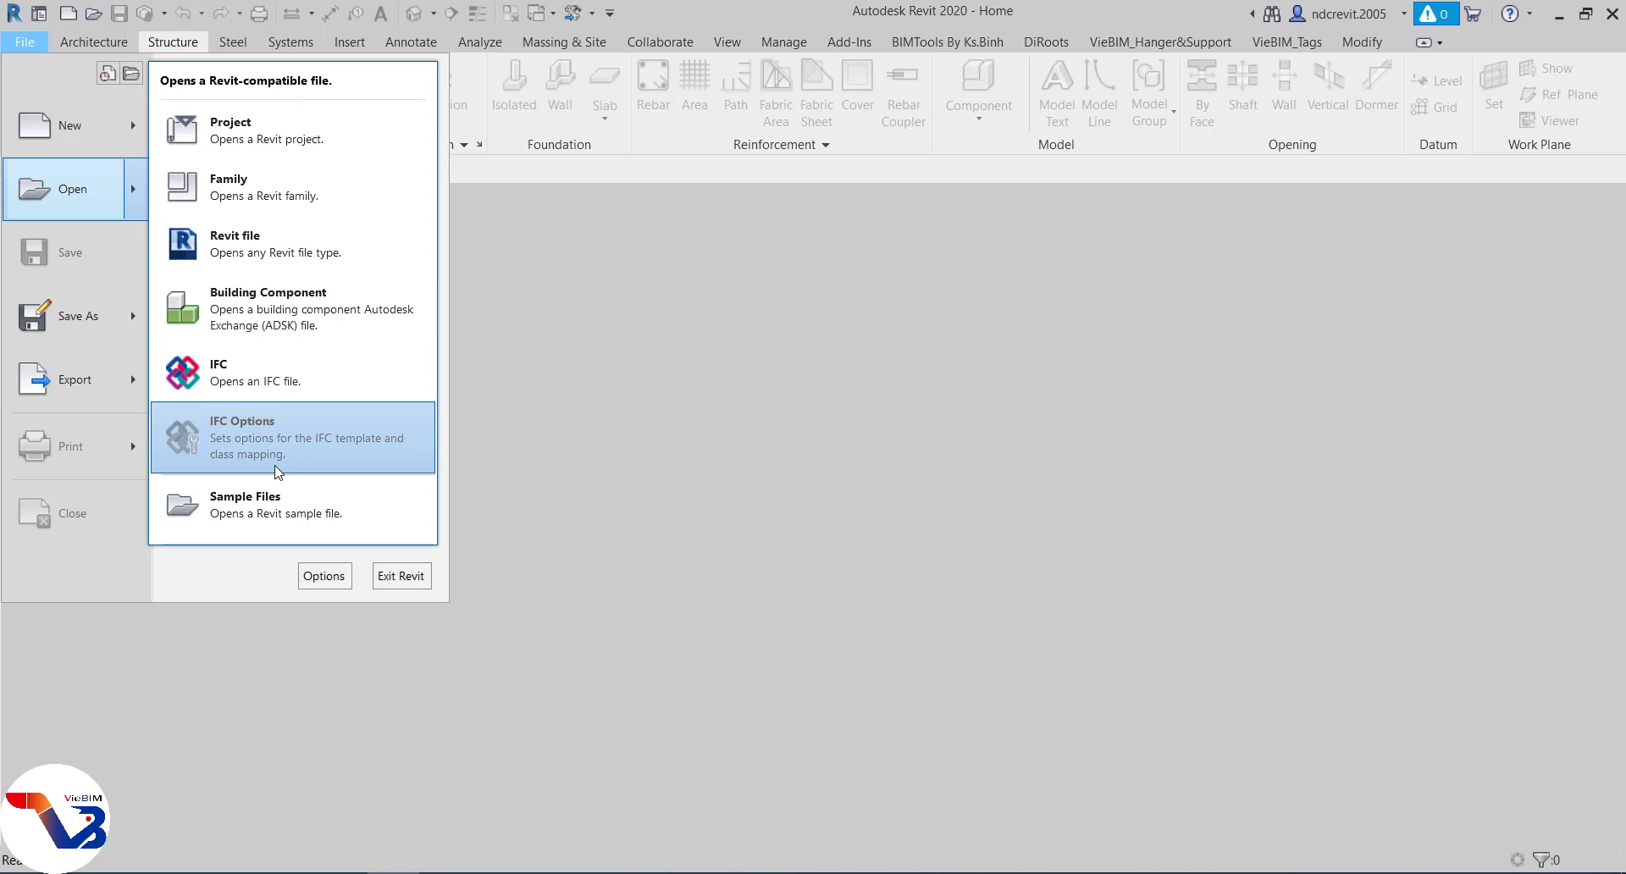
{"action": "left_click", "coordinate": [252, 144]}
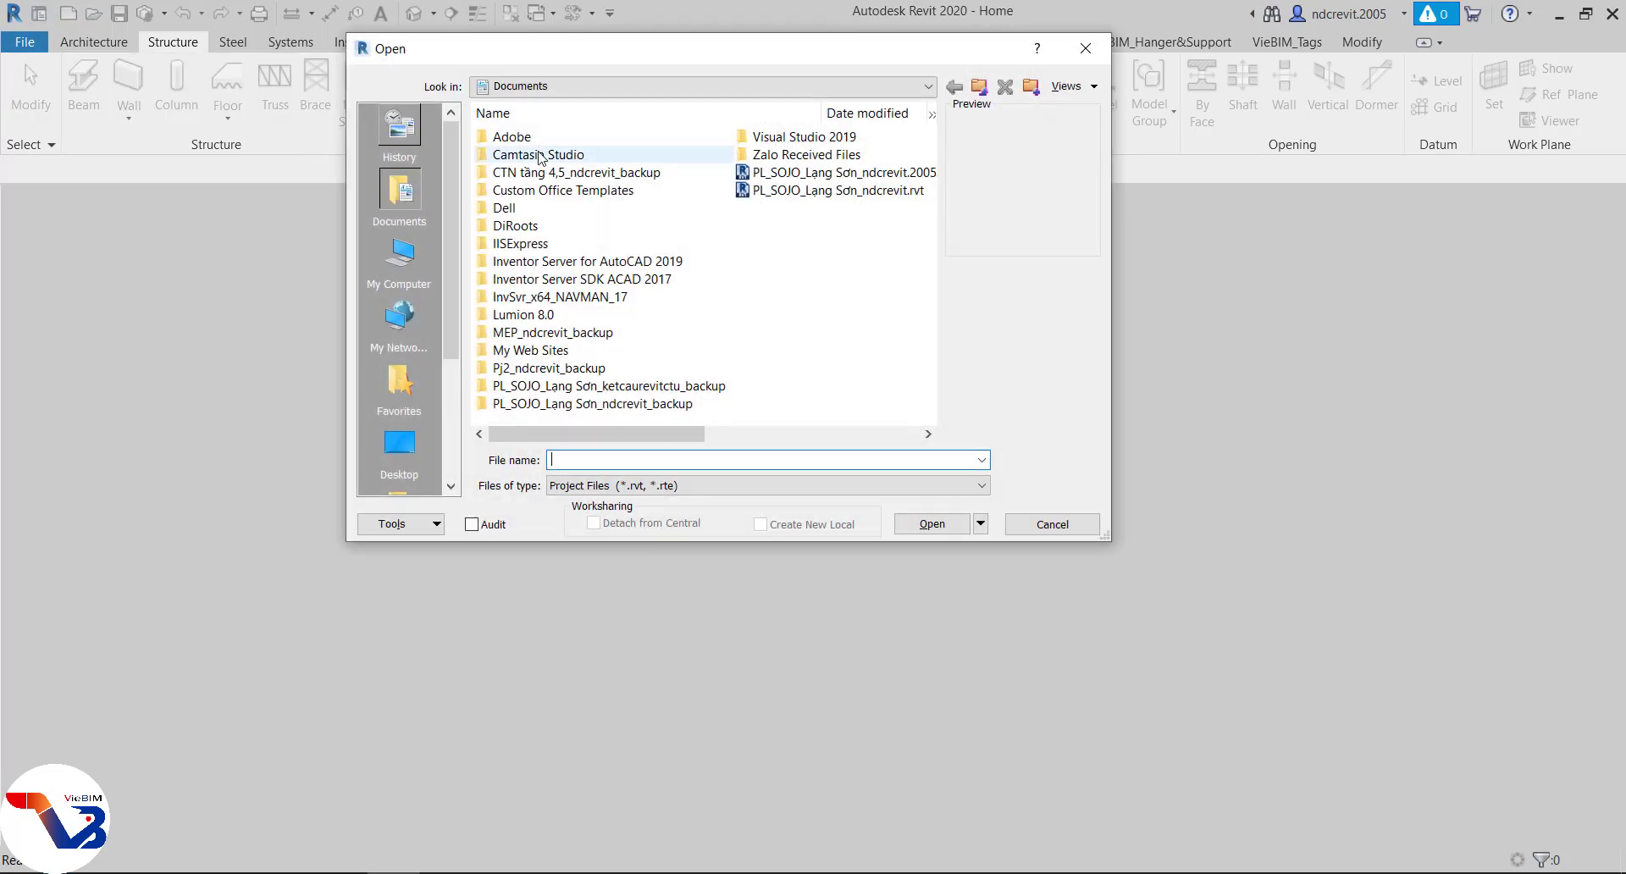
{"action": "left_click", "coordinate": [1110, 48]}
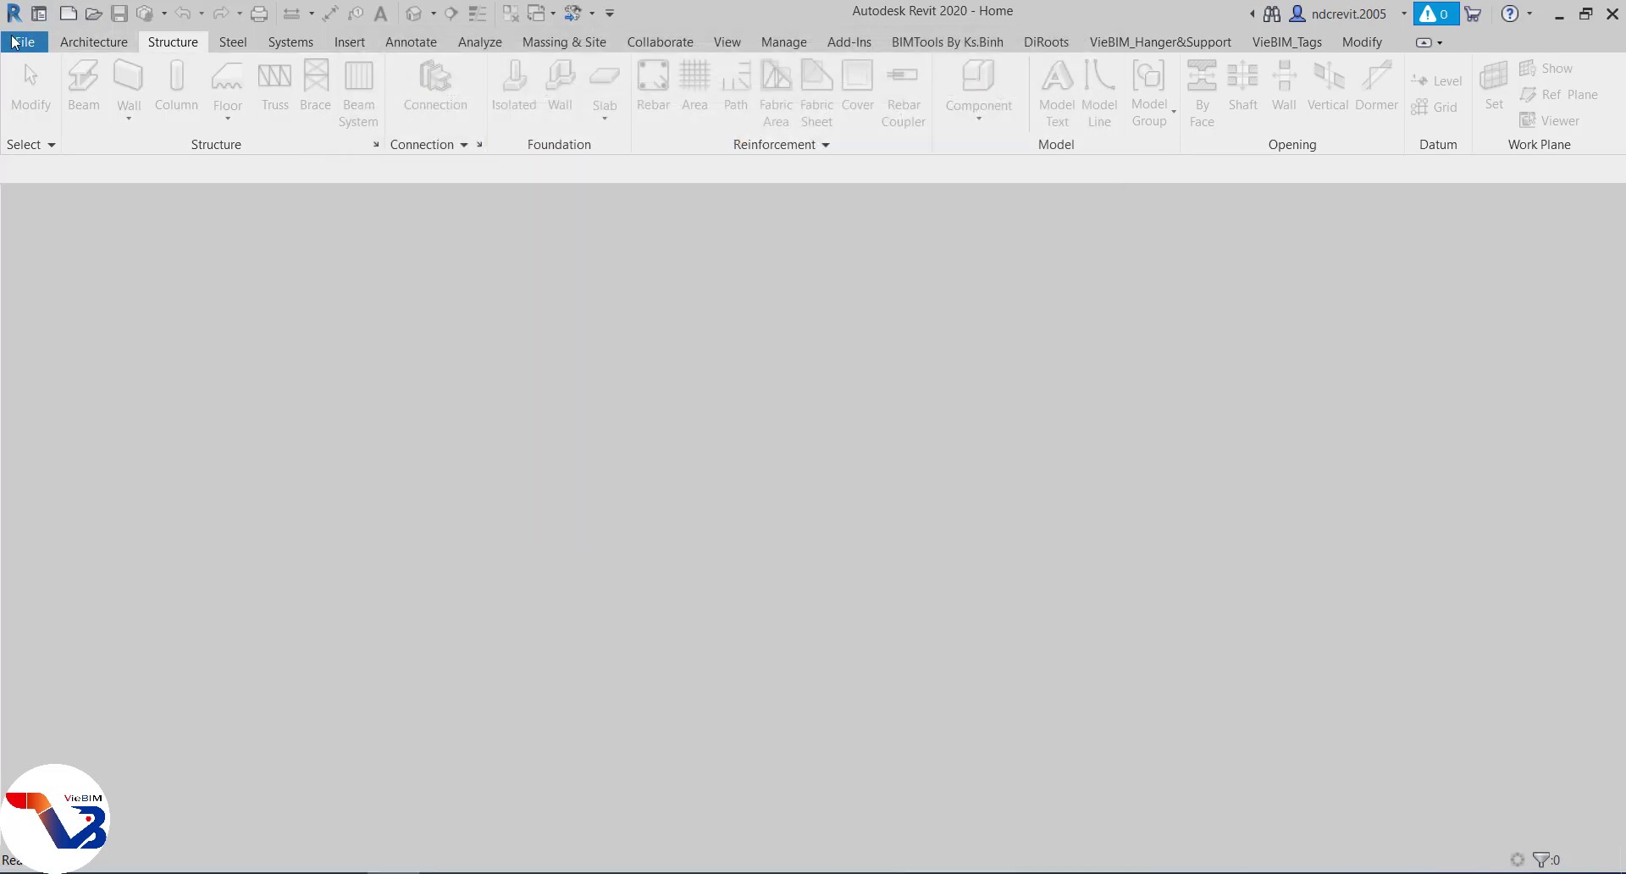
- Show the File menu's Open choices, from Project down to Sample Files
{"action": "left_click", "coordinate": [14, 46]}
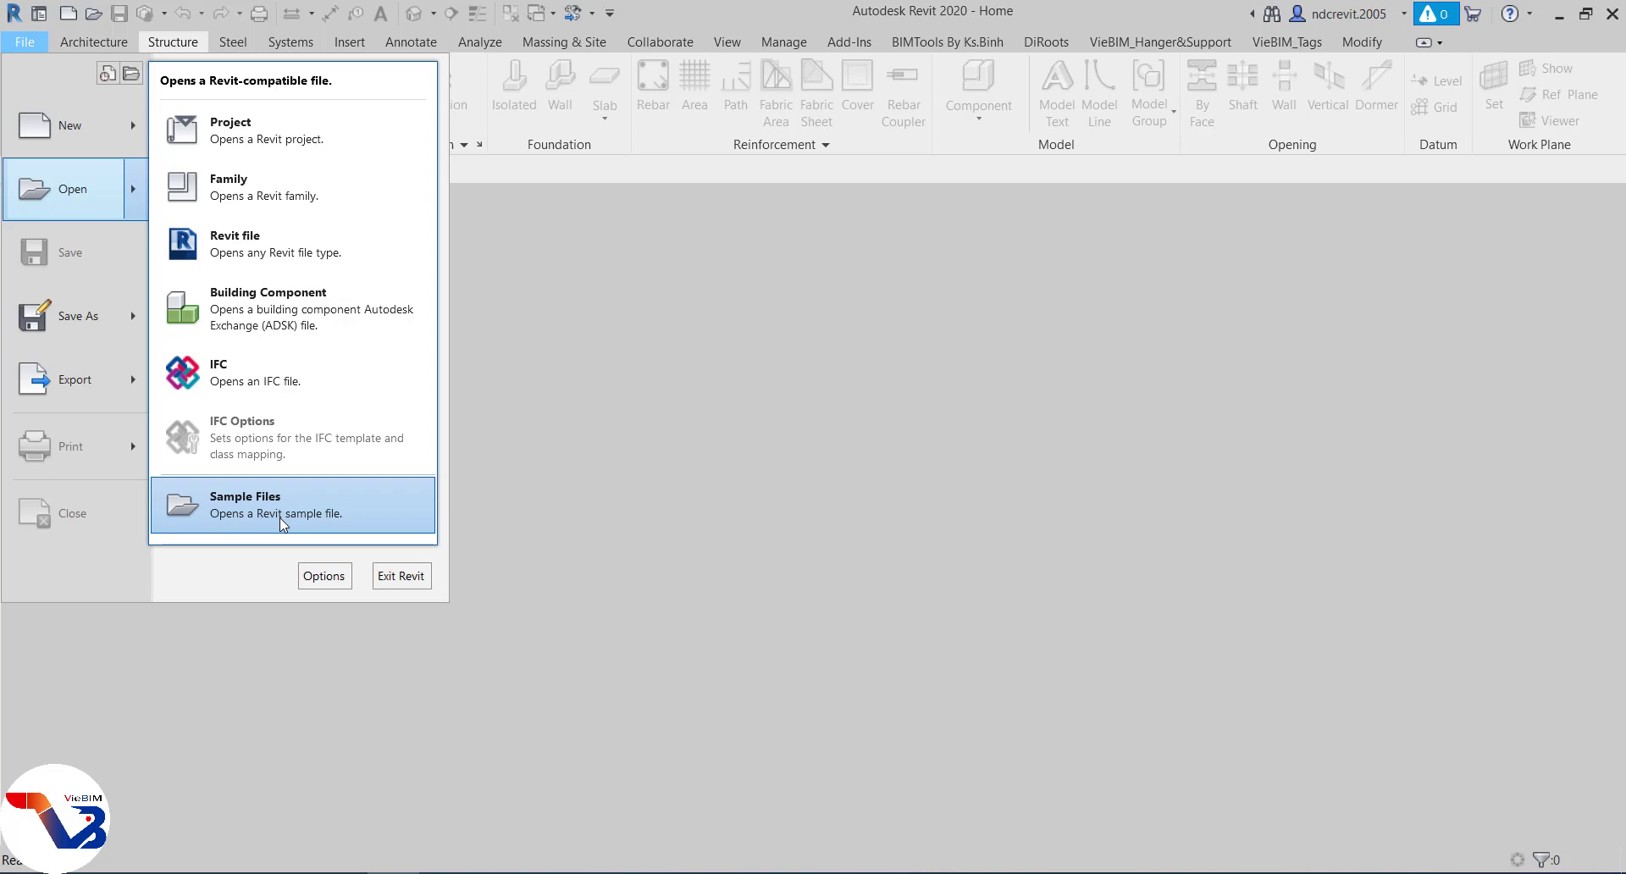
- Browse the Samples folder, previewing advanced_sample_family.rfa and neighbouring sample files
{"action": "left_click", "coordinate": [235, 507]}
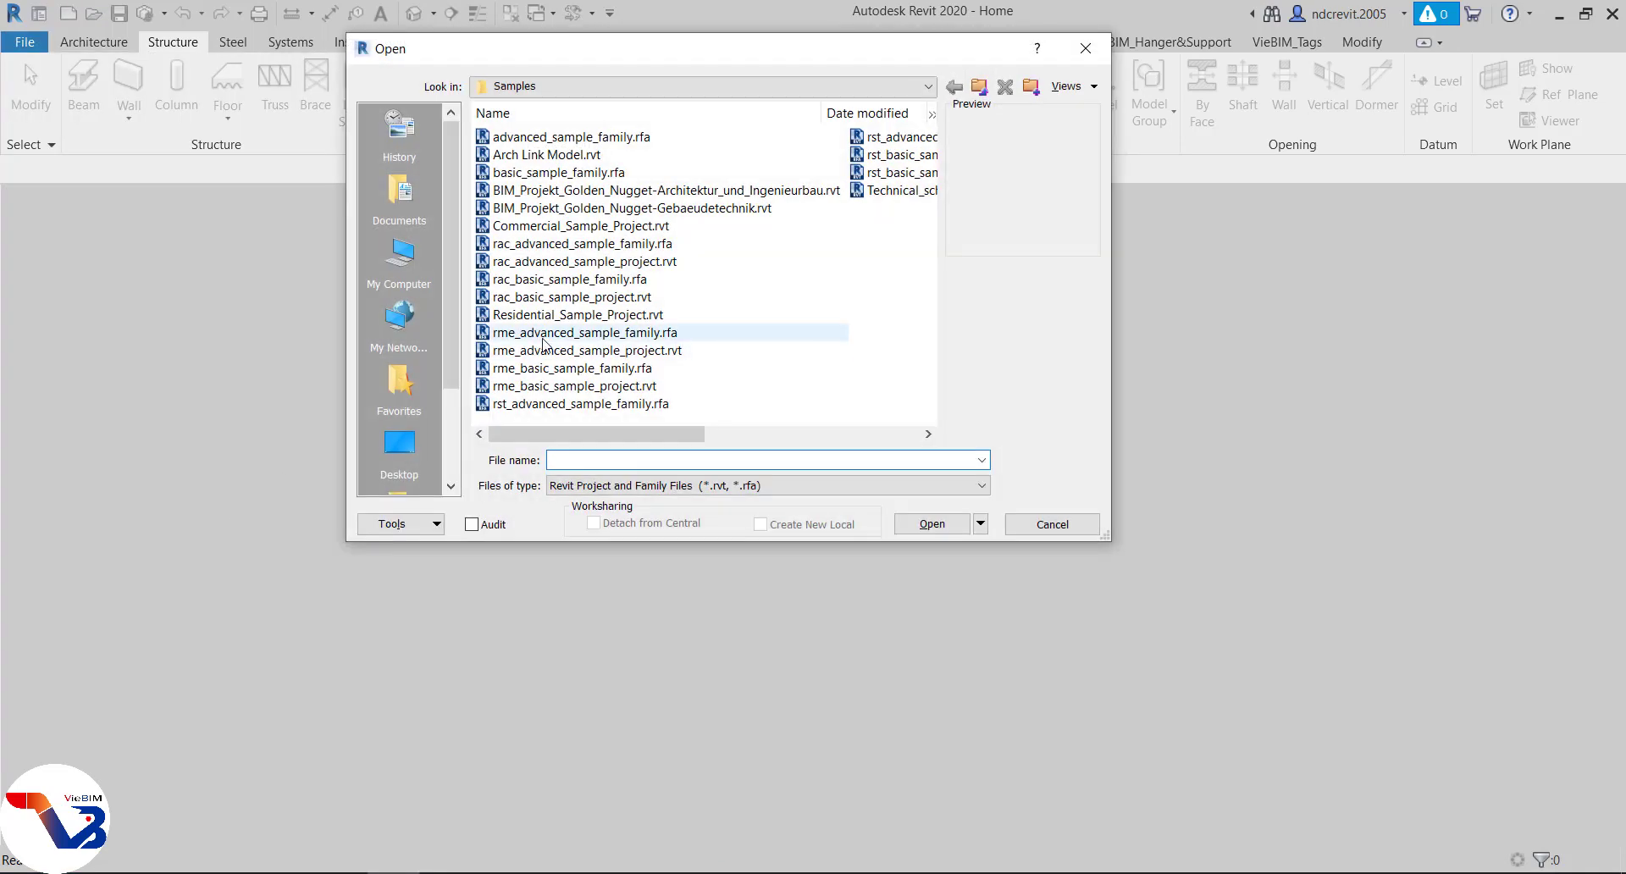
{"action": "left_click", "coordinate": [539, 139]}
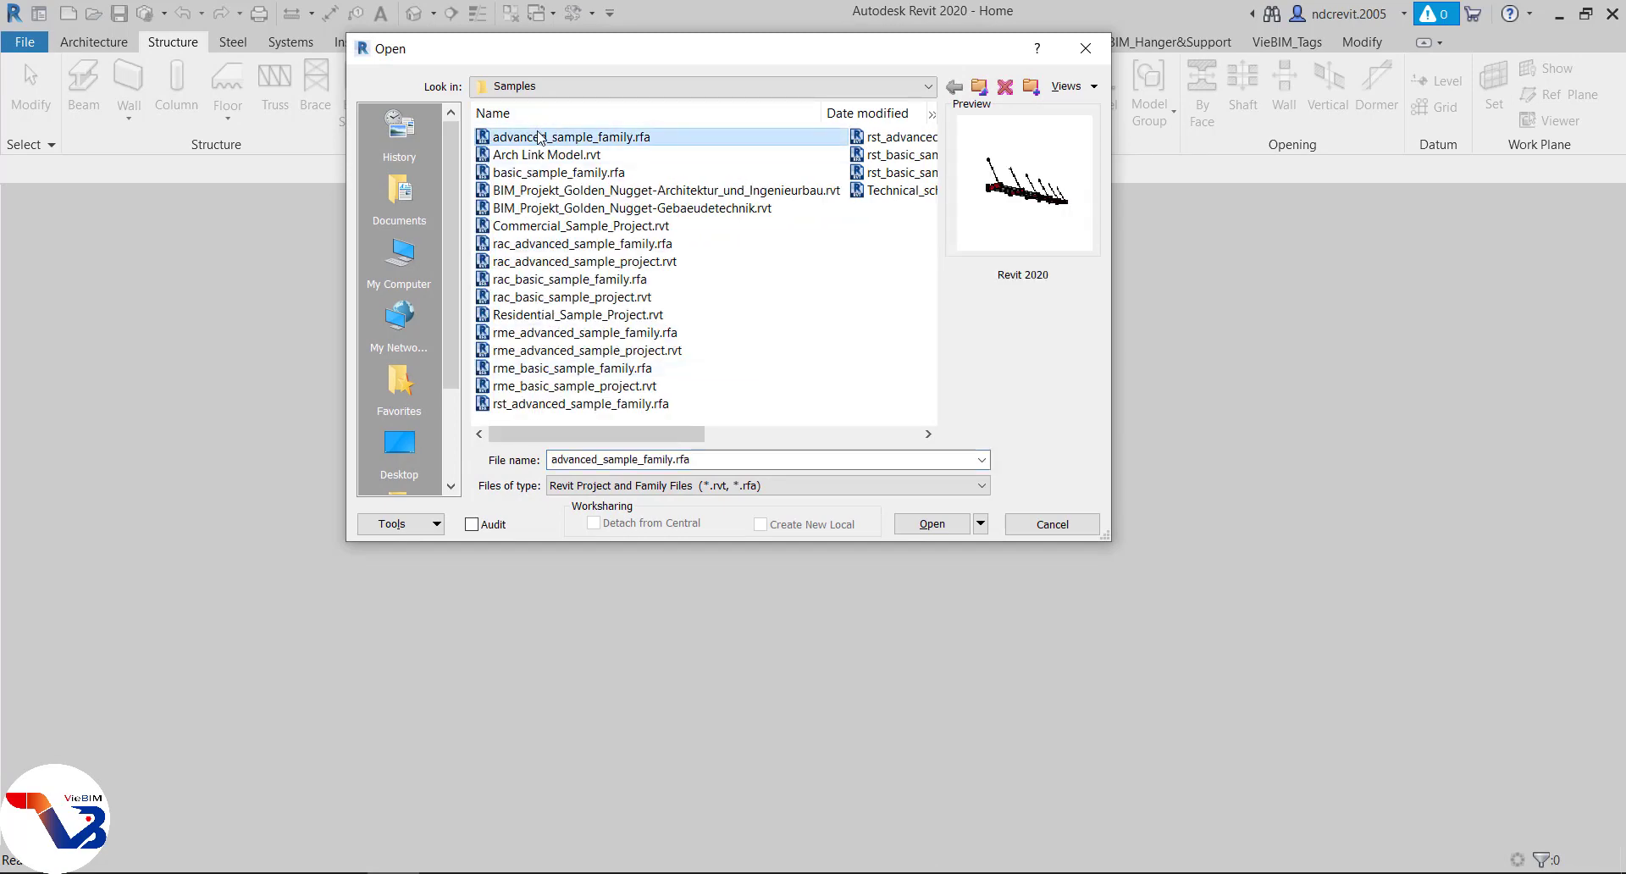
{"action": "key", "text": "Down"}
{"action": "key", "text": "Down"}
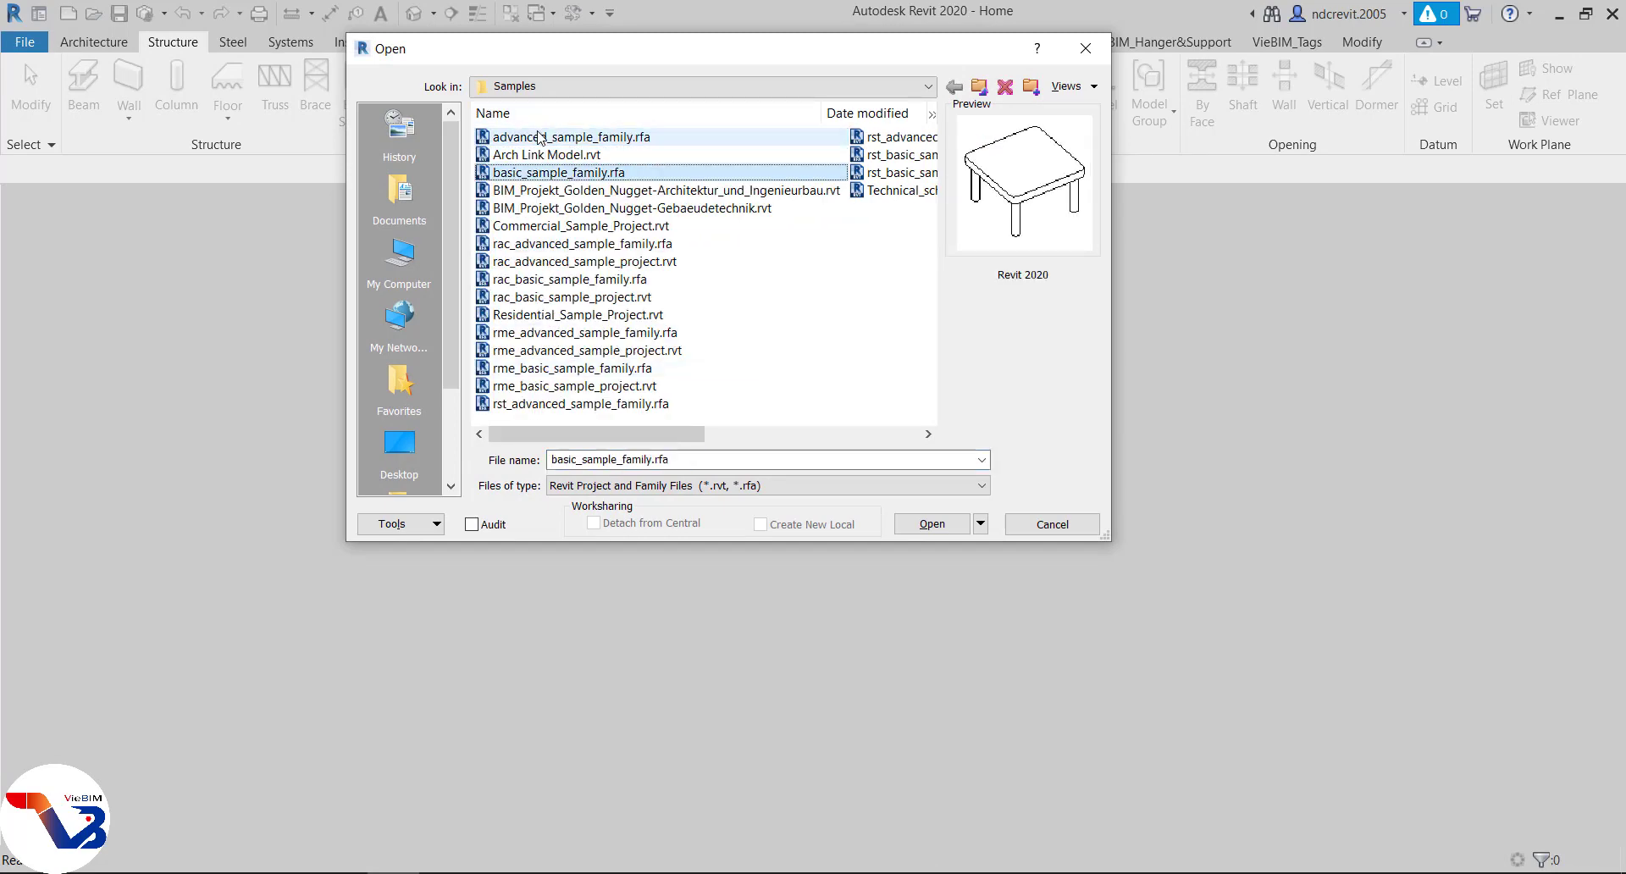
{"action": "key", "text": "Up"}
{"action": "key", "text": "Down"}
{"action": "key", "text": "Down"}
{"action": "key", "text": "Down"}
{"action": "key", "text": "Down"}
{"action": "key", "text": "Down"}
{"action": "key", "text": "Down"}
{"action": "key", "text": "Down"}
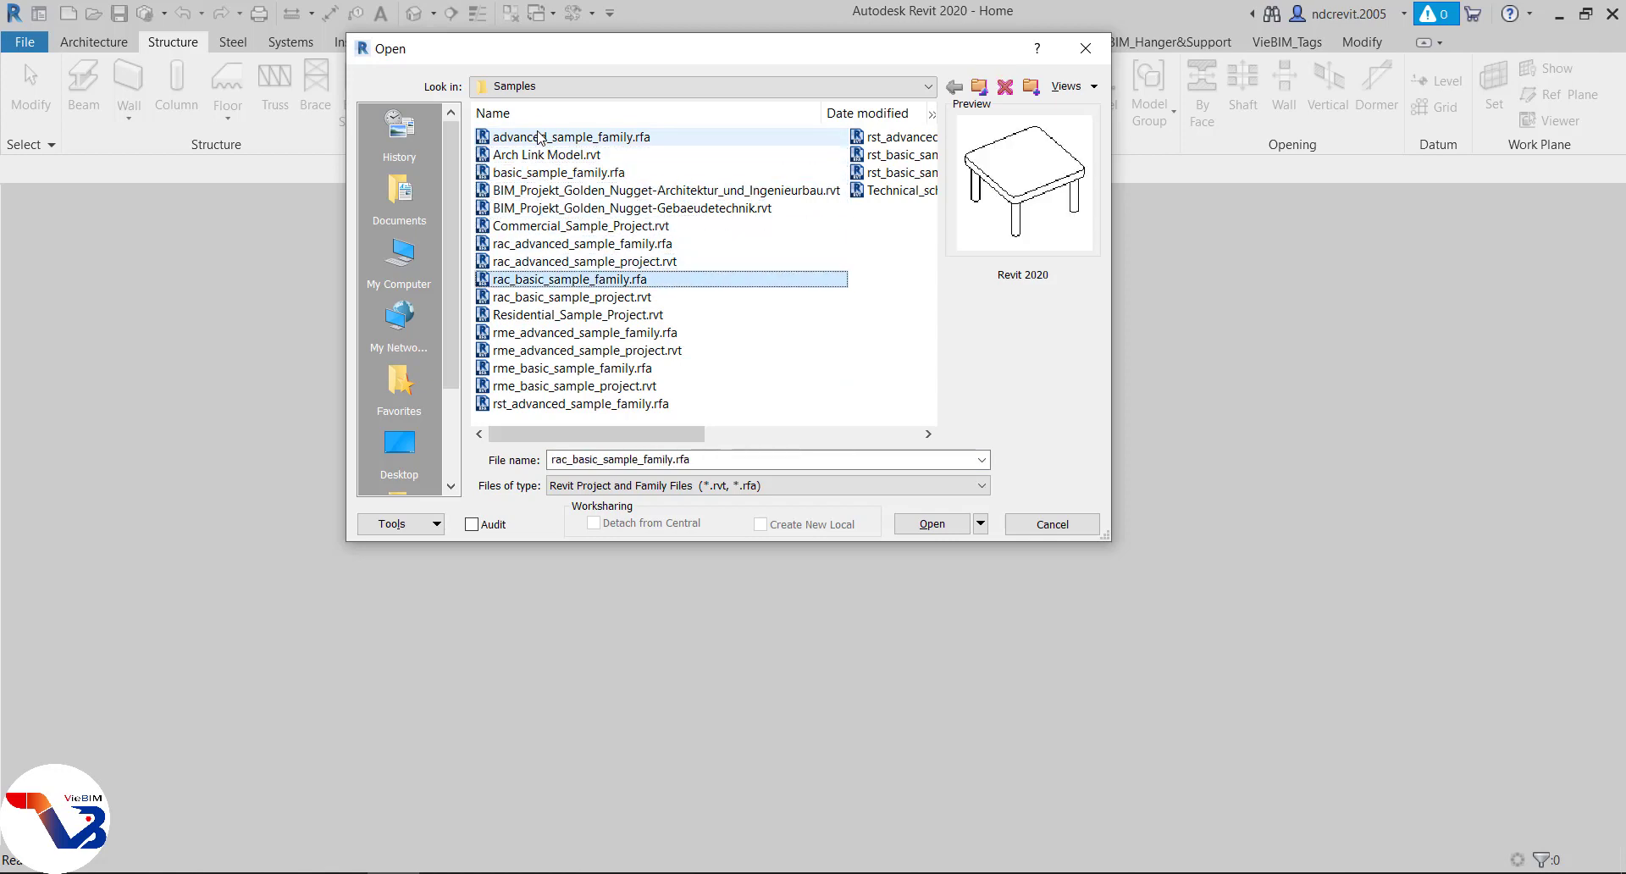
{"action": "key", "text": "Down"}
{"action": "key", "text": "Down"}
{"action": "key", "text": "Down"}
{"action": "key", "text": "Down"}
{"action": "key", "text": "Down"}
{"action": "key", "text": "Down"}
{"action": "key", "text": "Up"}
{"action": "key", "text": "Up"}
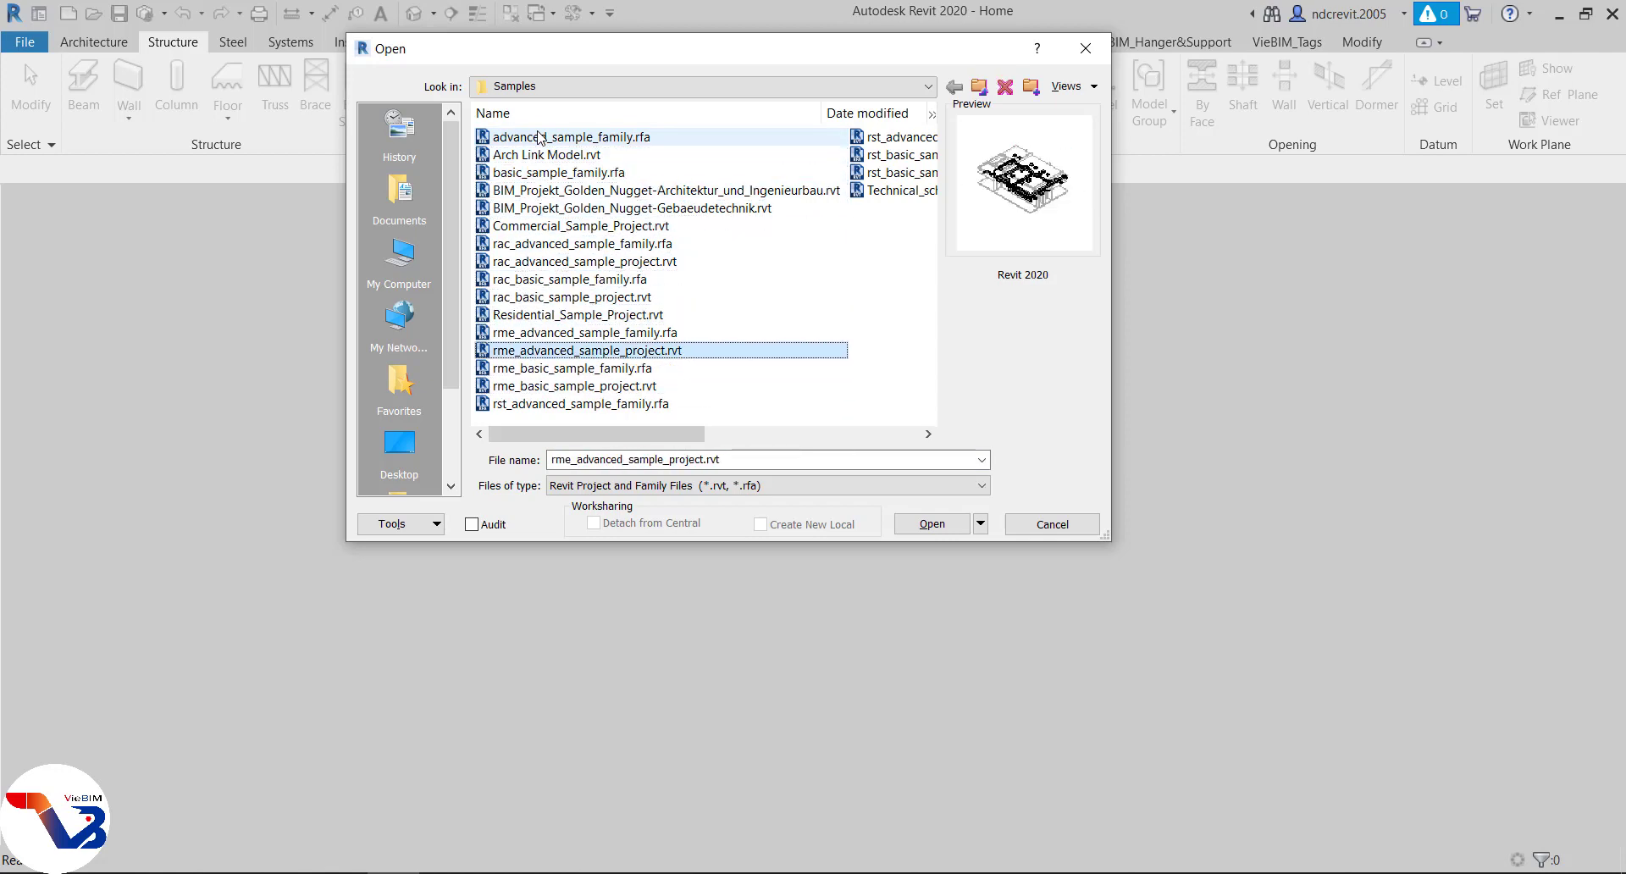
{"action": "key", "text": "Down"}
{"action": "key", "text": "Down"}
{"action": "key", "text": "Down"}
{"action": "key", "text": "Down"}
{"action": "key", "text": "Down"}
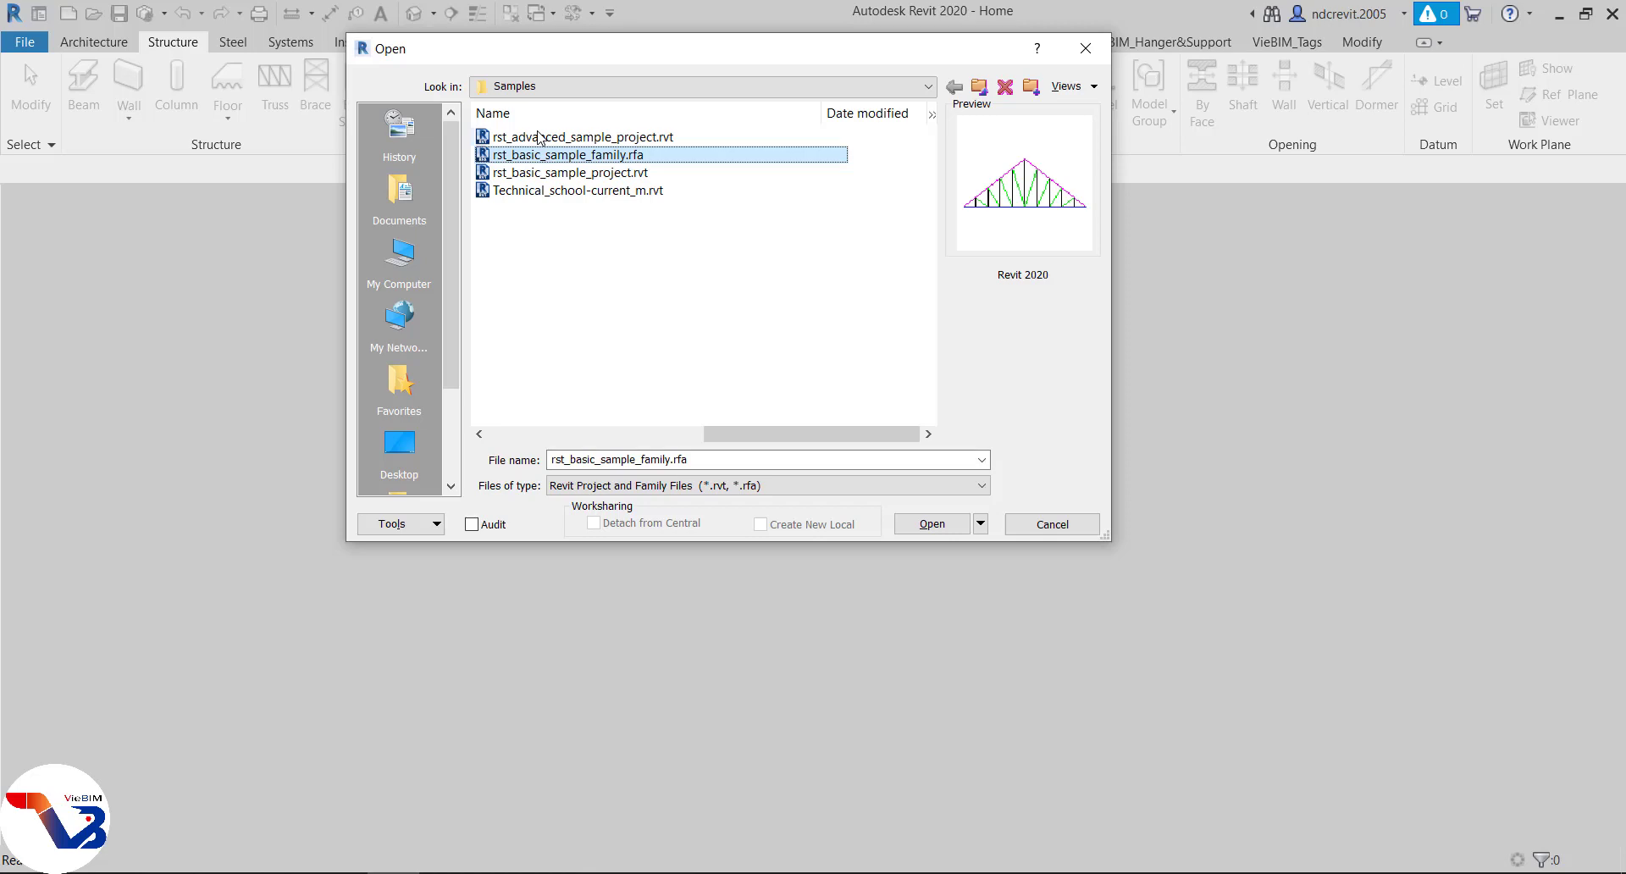
{"action": "key", "text": "Down"}
{"action": "key", "text": "Down"}
{"action": "key", "text": "Up"}
{"action": "key", "text": "Up"}
{"action": "key", "text": "Up"}
{"action": "key", "text": "Up"}
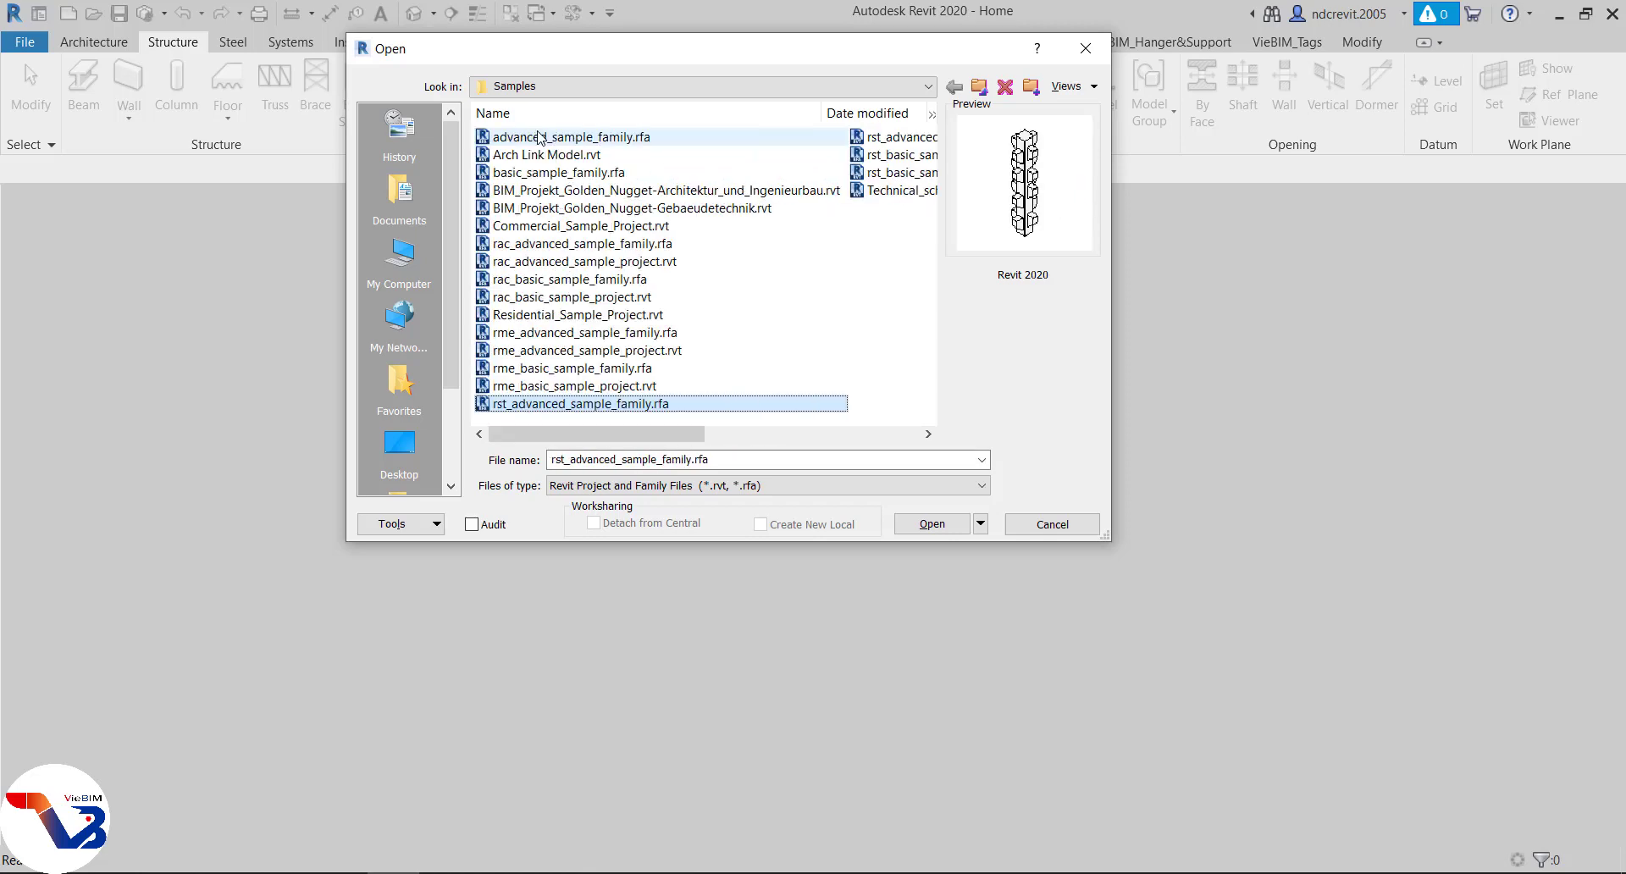
{"action": "key", "text": "Up"}
{"action": "key", "text": "Up"}
{"action": "key", "text": "Up"}
{"action": "key", "text": "Up"}
{"action": "key", "text": "Up"}
{"action": "key", "text": "Up"}
{"action": "key", "text": "Up"}
{"action": "key", "text": "Up"}
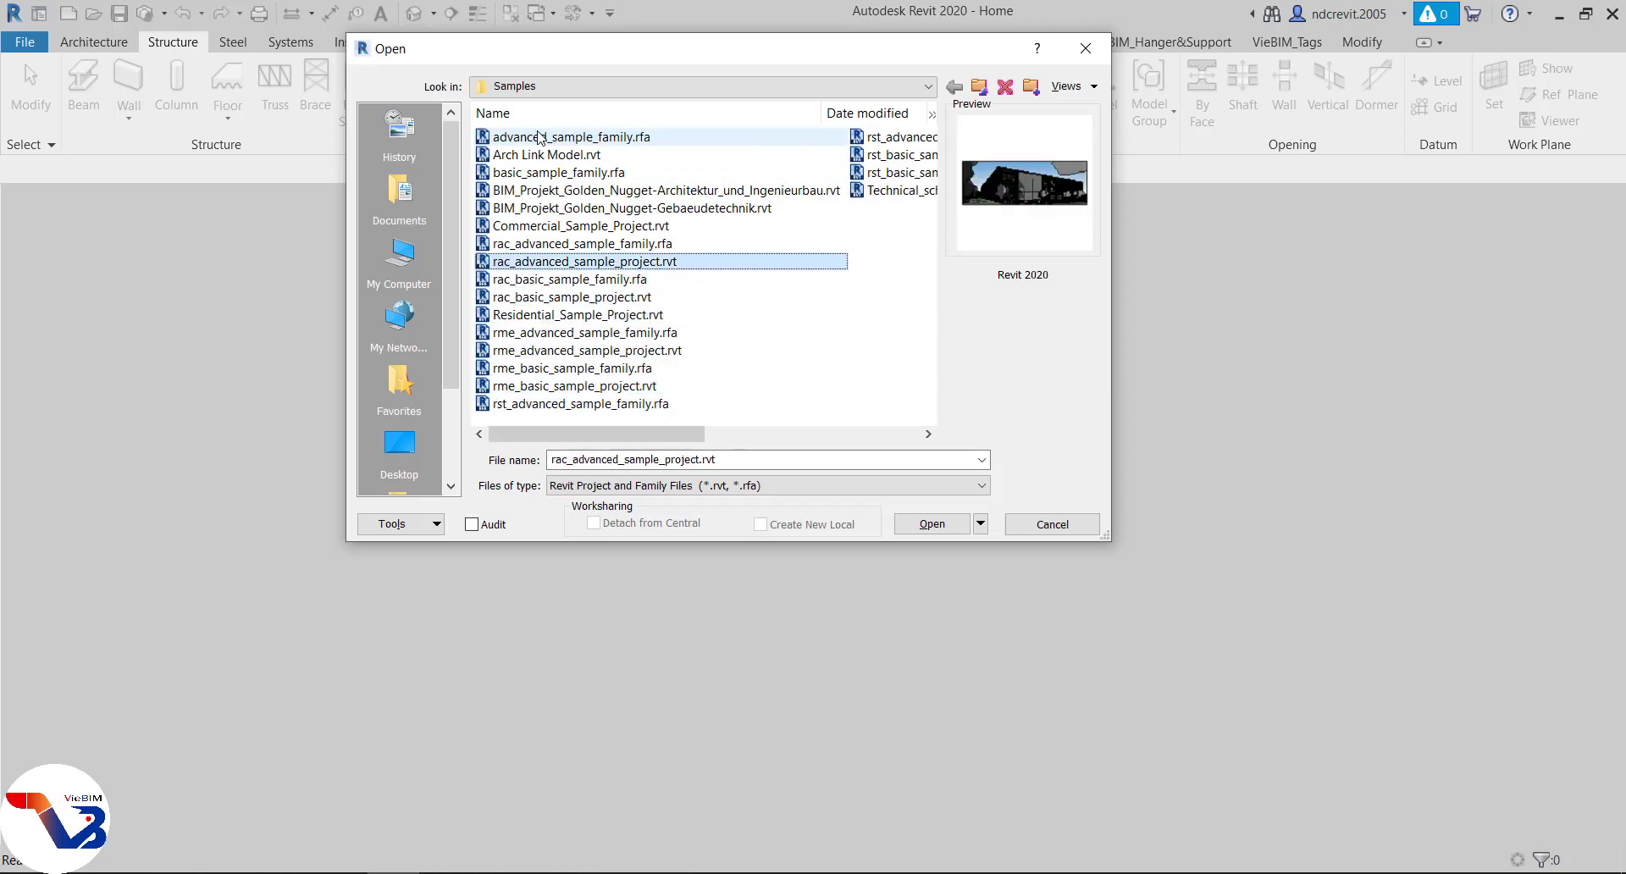
{"action": "key", "text": "Up"}
{"action": "key", "text": "Up"}
{"action": "key", "text": "Up"}
{"action": "key", "text": "Up"}
{"action": "key", "text": "Up"}
{"action": "key", "text": "Up"}
{"action": "key", "text": "Up"}
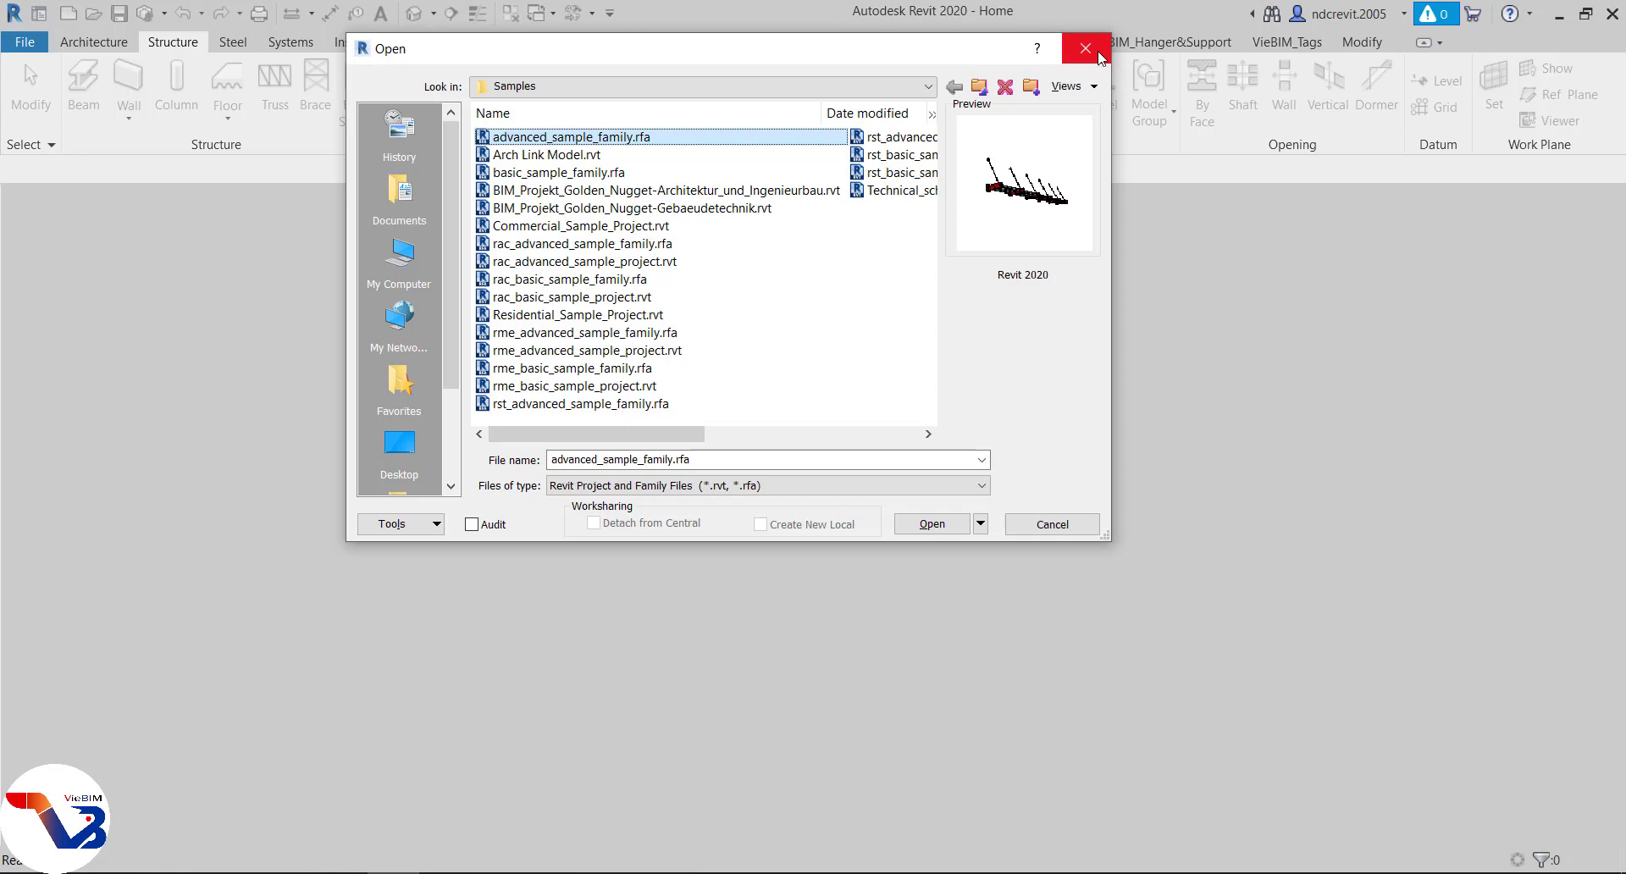
- Close the Samples dialog and show the File menu's recent documents, such as Project A.rvt
{"action": "left_click", "coordinate": [1098, 56]}
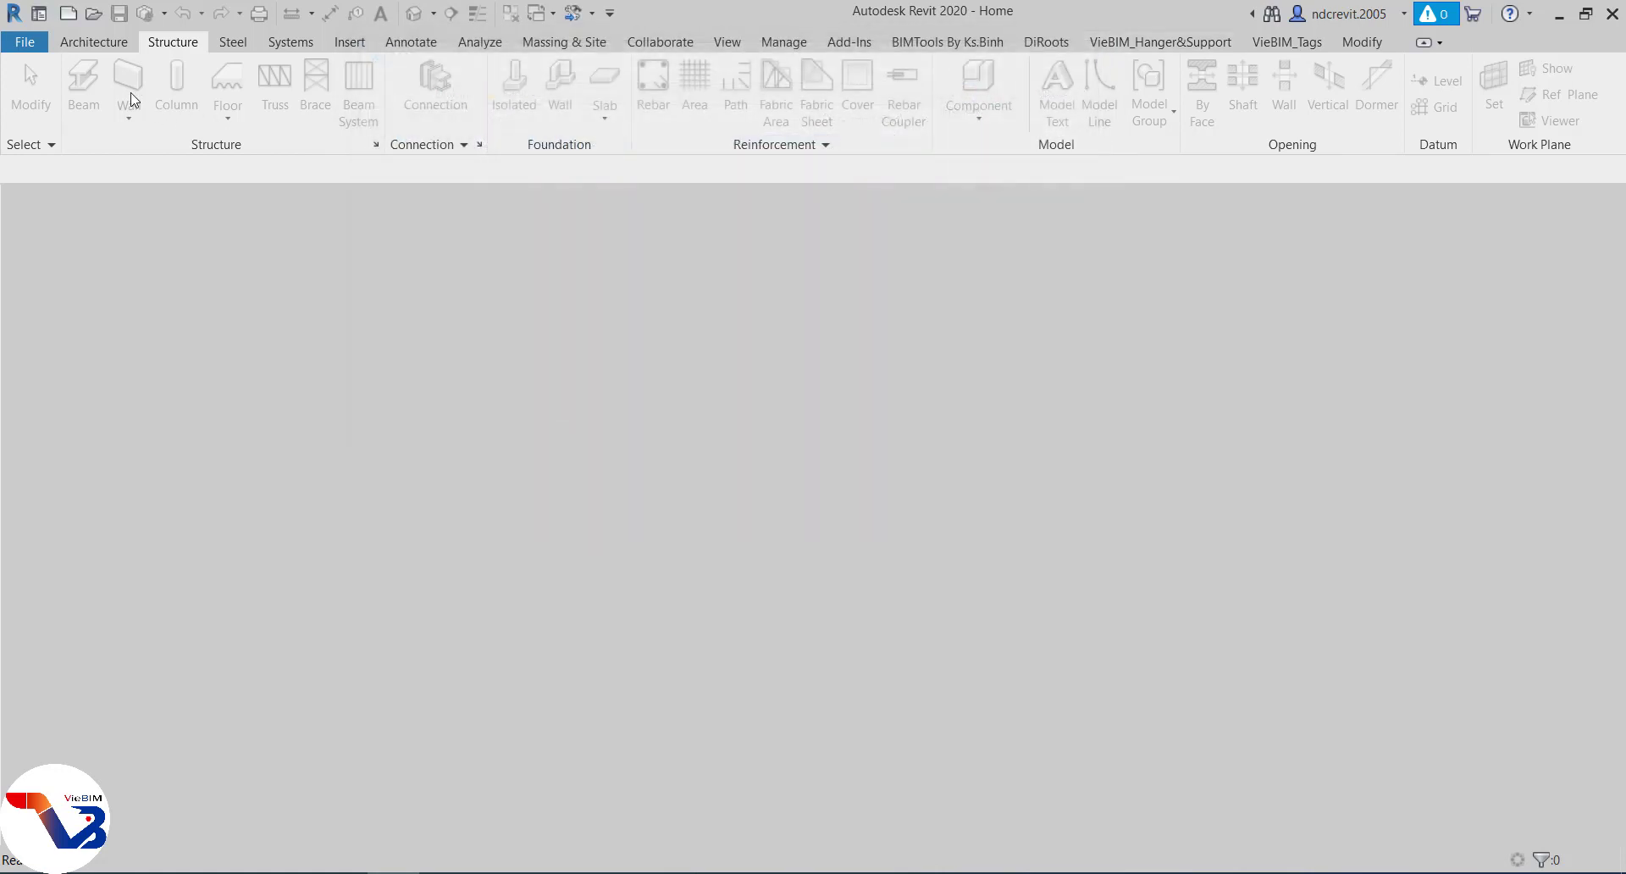
{"action": "left_click", "coordinate": [42, 45]}
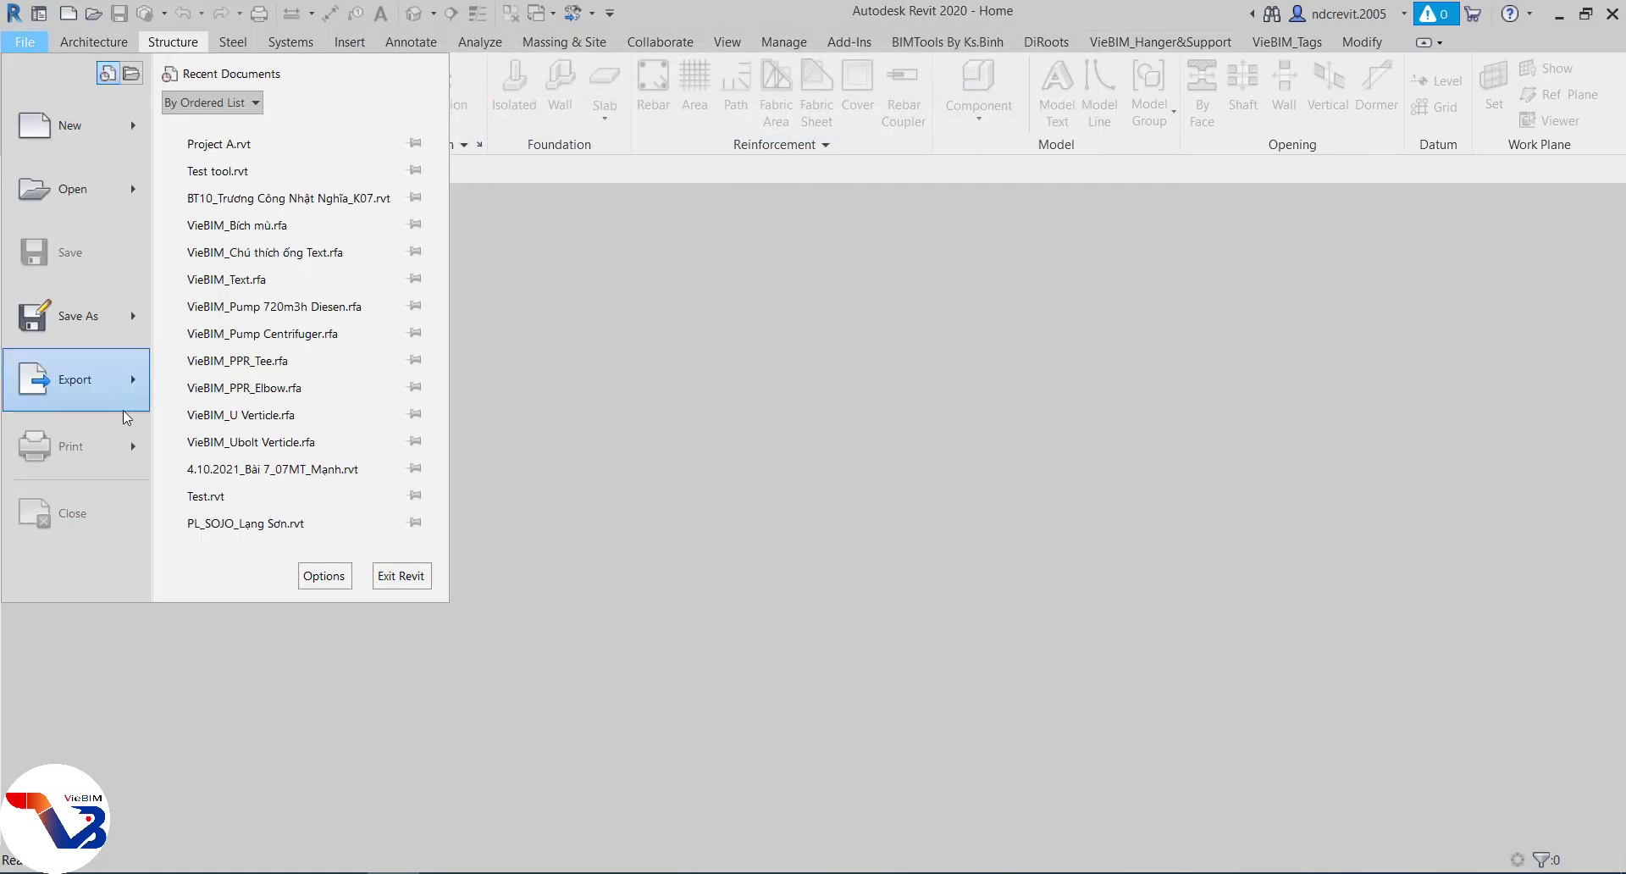